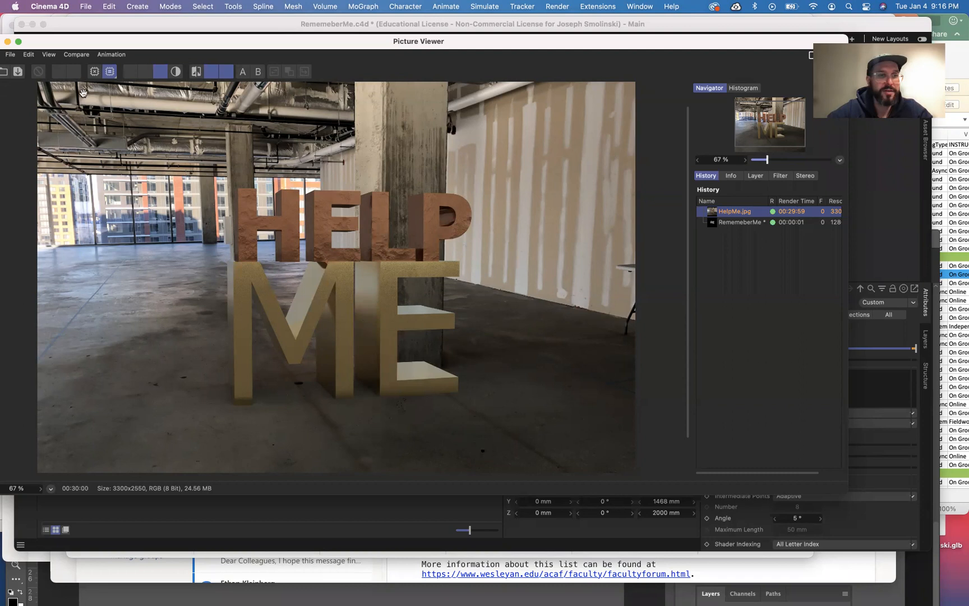
Close the Picture Viewer, switch to Finder and expand the RememberMe folder inside Sculpture2021
{"action": "left_click_drag", "start_coordinate": [117, 37], "coordinate": [145, 36]}
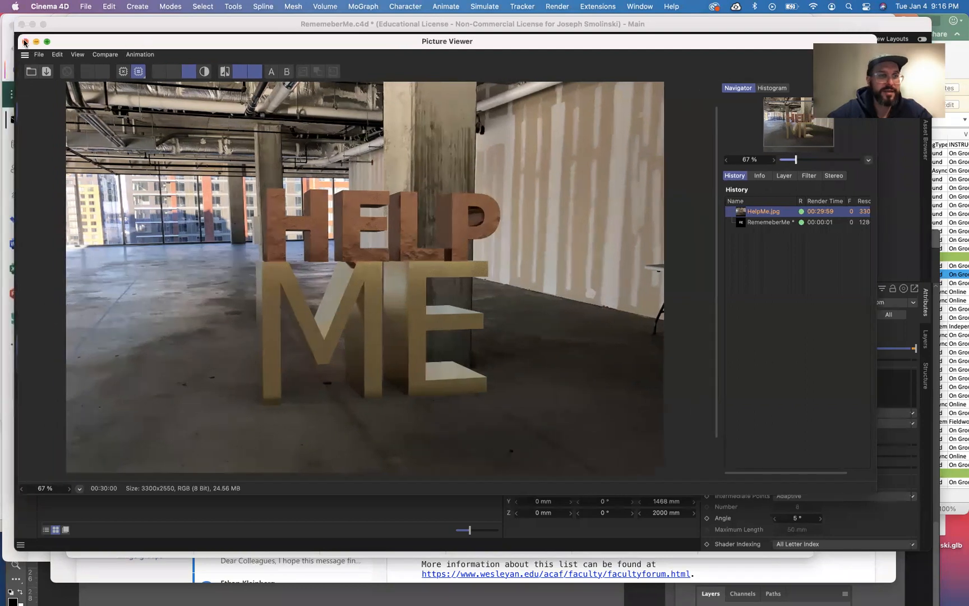
{"action": "left_click", "coordinate": [25, 42]}
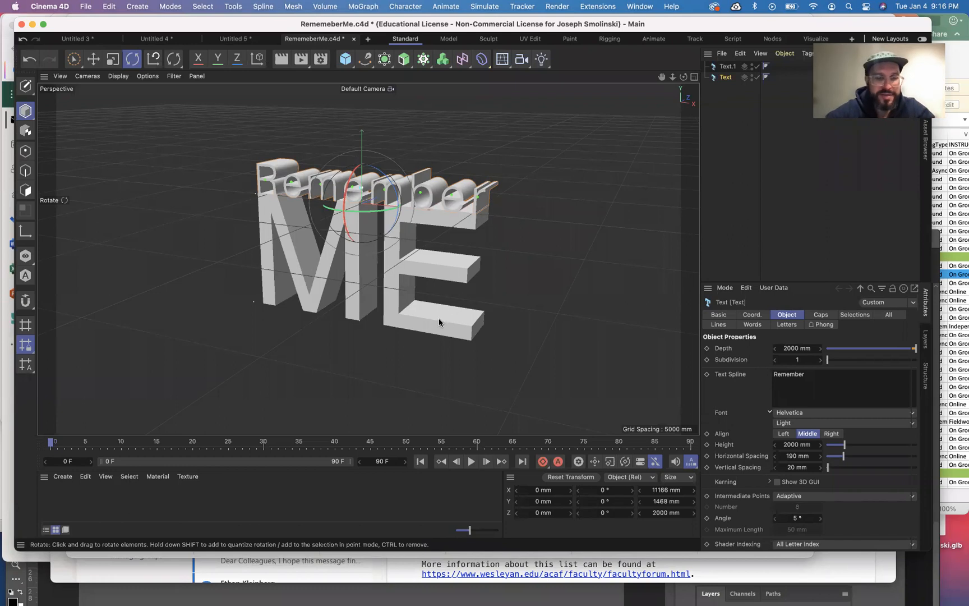
{"action": "mouse_move", "coordinate": [128, 597]}
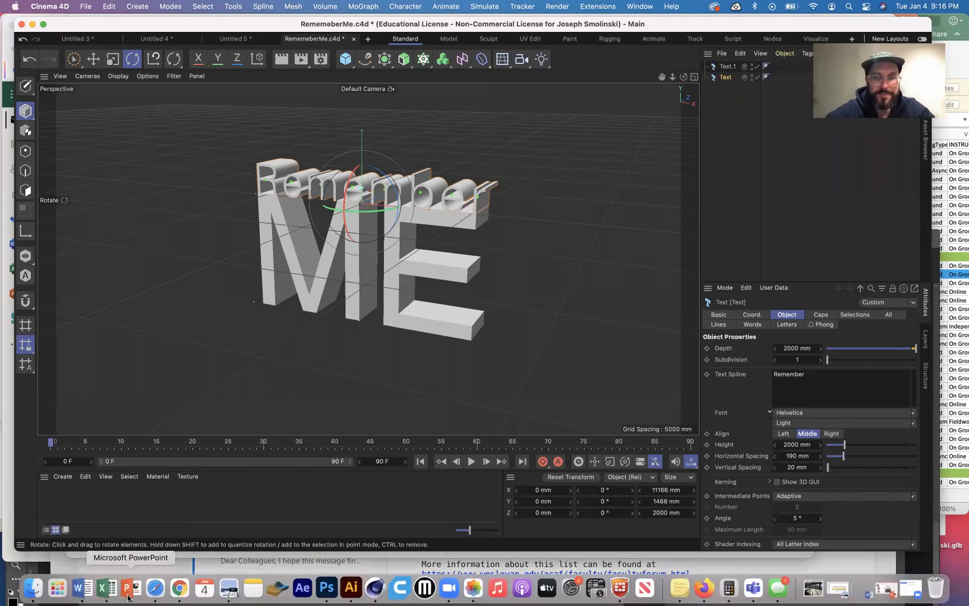
{"action": "left_click", "coordinate": [35, 590]}
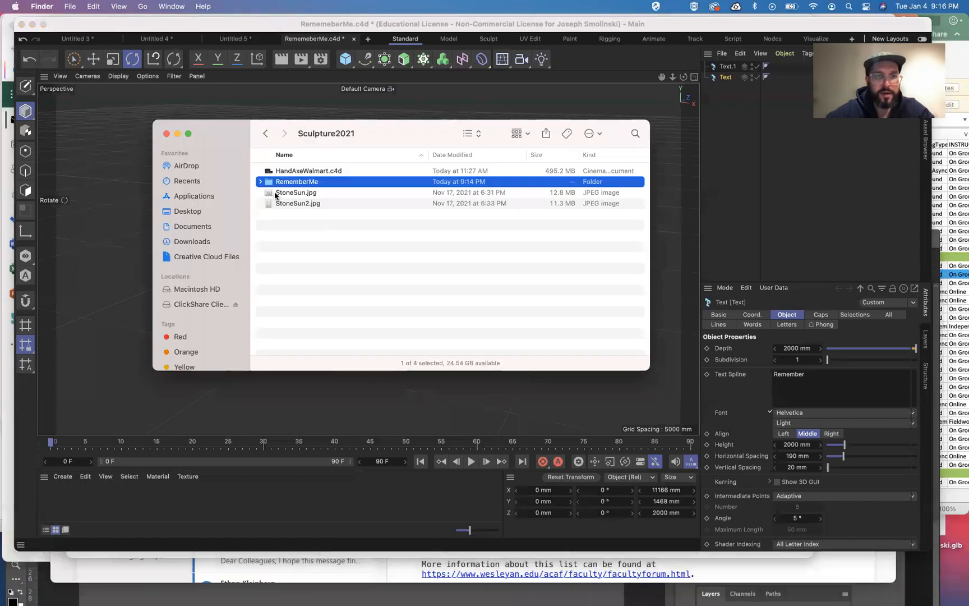
{"action": "left_click", "coordinate": [261, 182]}
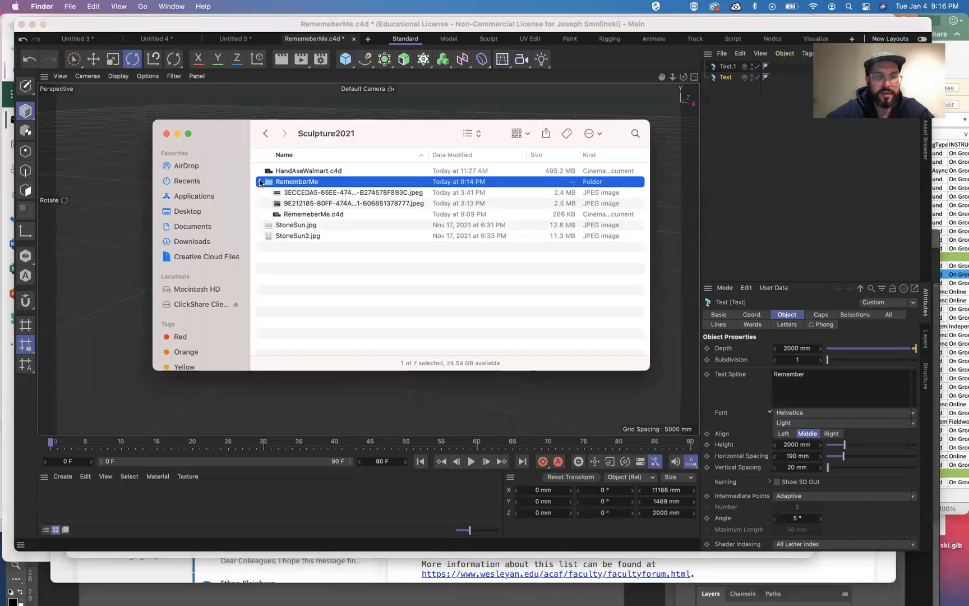
Preview the 9E212185-80FF-474A-B5F1-606851378777.jpeg photo from the RememberMe folder
{"action": "left_click", "coordinate": [349, 204]}
{"action": "key", "text": "Return"}
{"action": "left_click", "coordinate": [356, 185]}
{"action": "left_click", "coordinate": [355, 205]}
{"action": "key", "text": "space"}
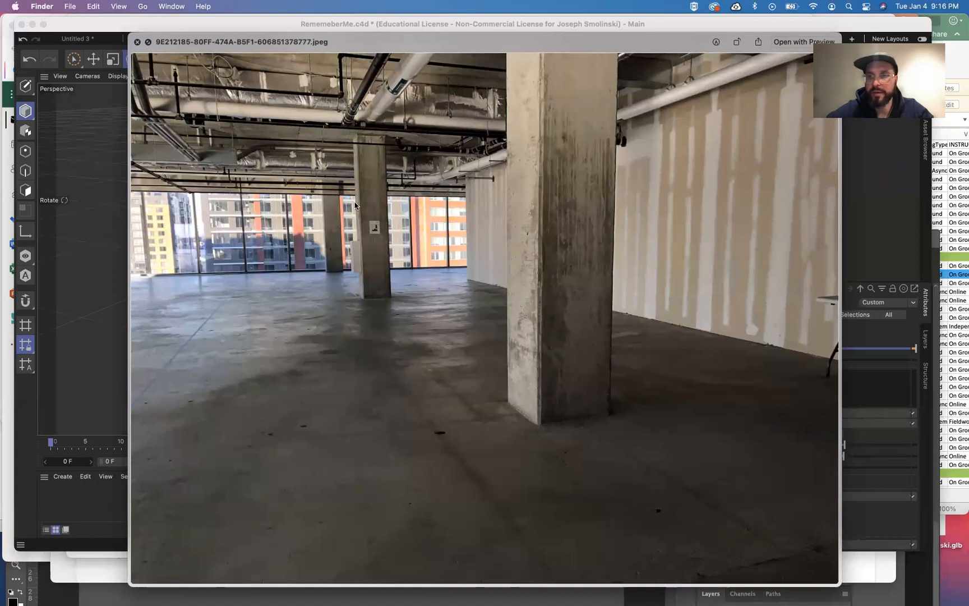
{"action": "key", "text": "space"}
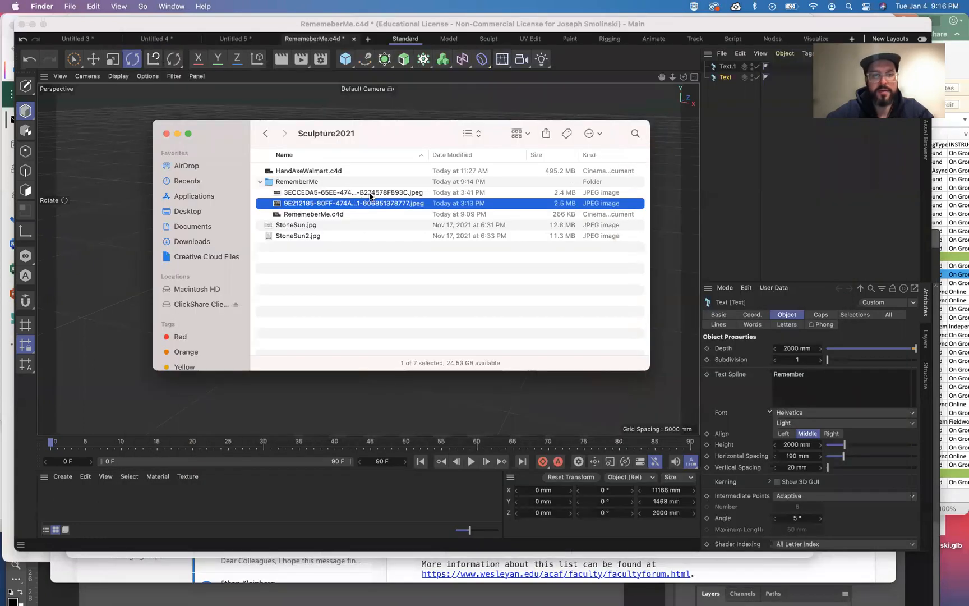
Preview the 3ECCEDA5-65EE-474C-8FBC-B274578F893C.jpeg panorama, and close the preview and the Finder window
{"action": "left_click", "coordinate": [369, 193]}
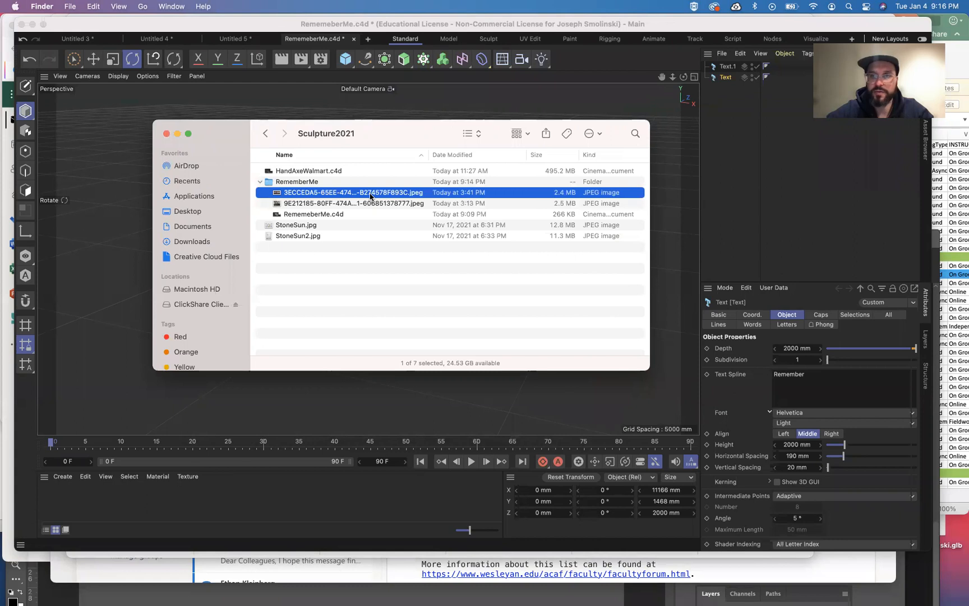
{"action": "key", "text": "space"}
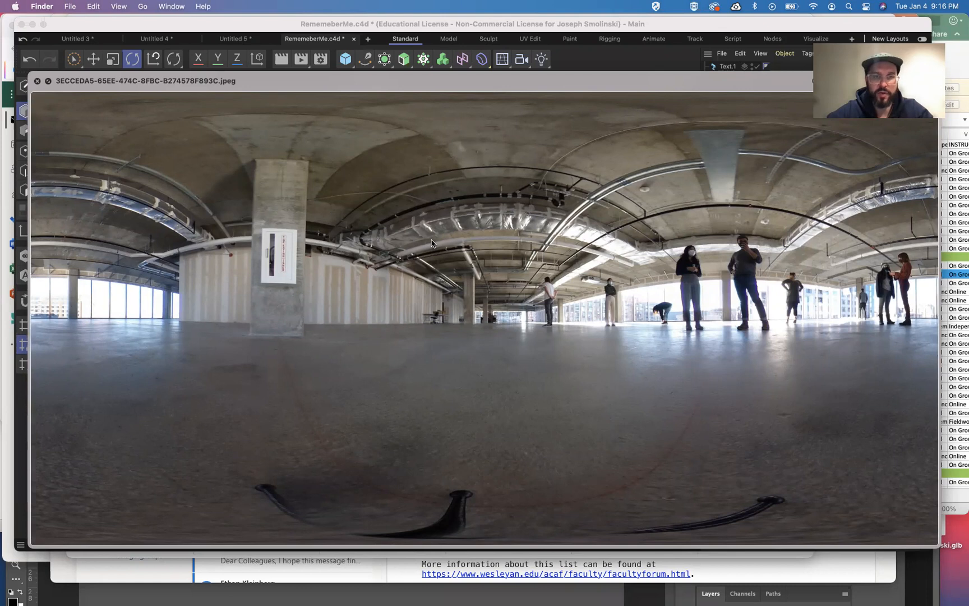
{"action": "left_click", "coordinate": [38, 82]}
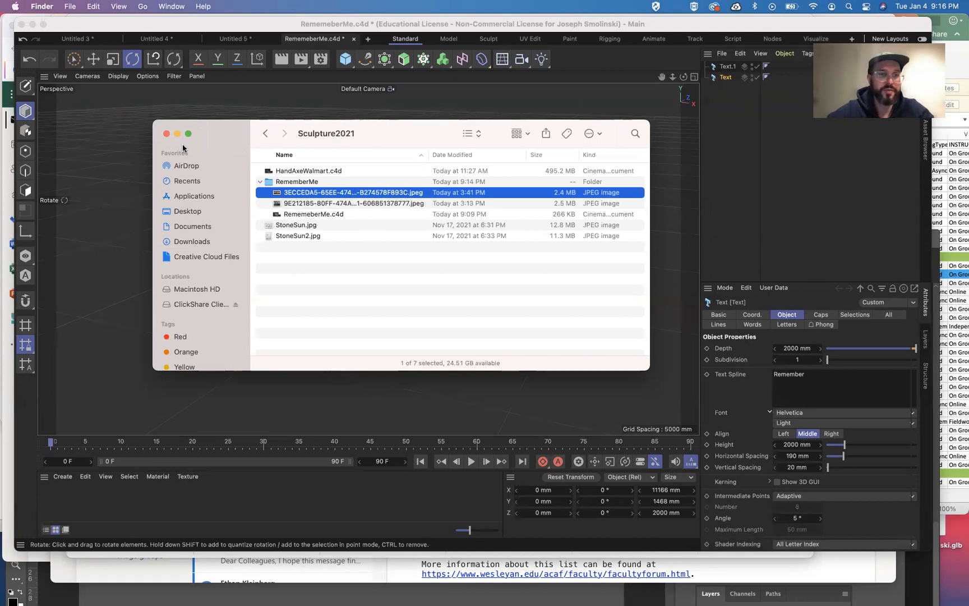
{"action": "left_click", "coordinate": [166, 133]}
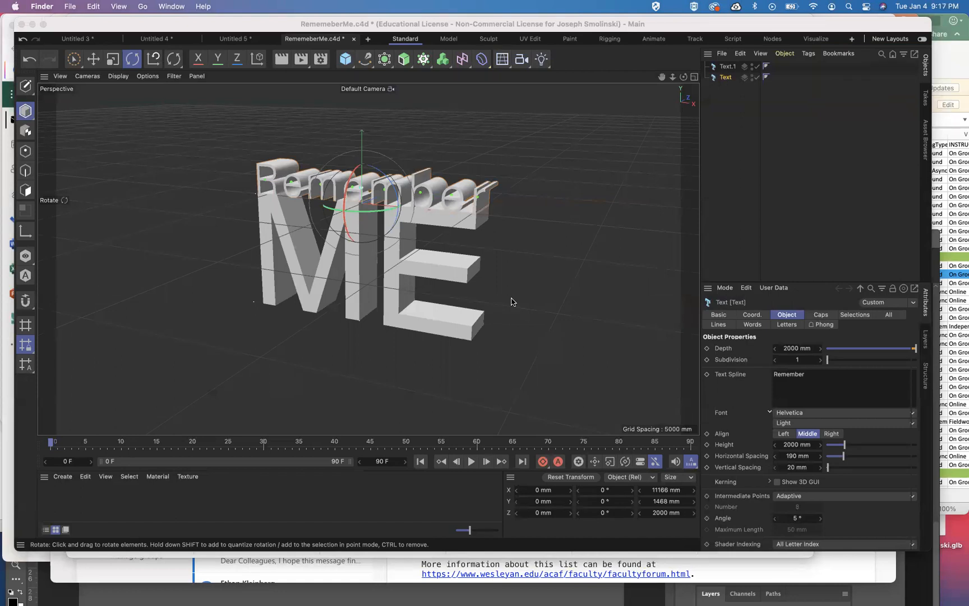
In Cinema 4D, add a Sky object to the scene and create a new default material
{"action": "left_click", "coordinate": [503, 63]}
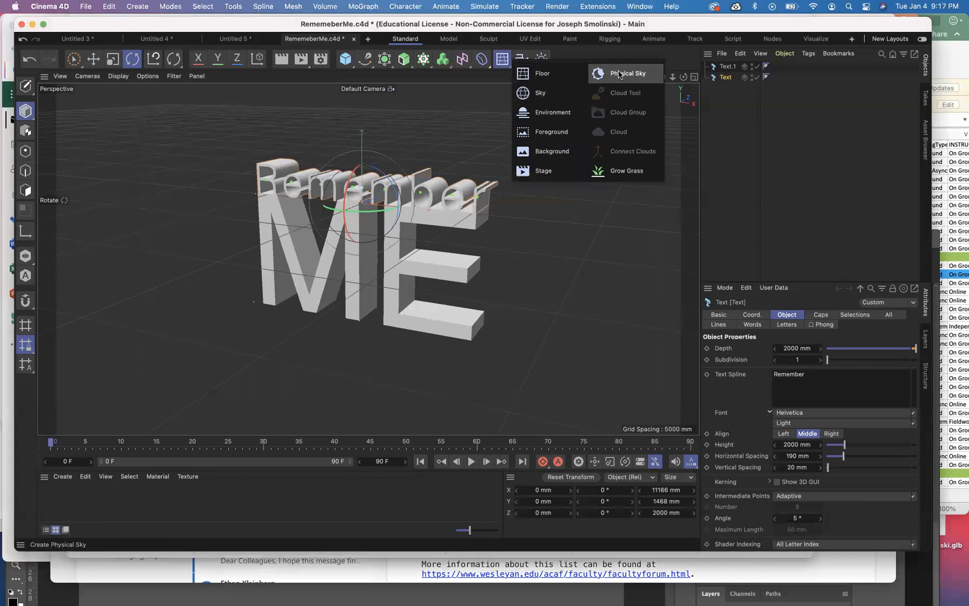
{"action": "left_click", "coordinate": [542, 93]}
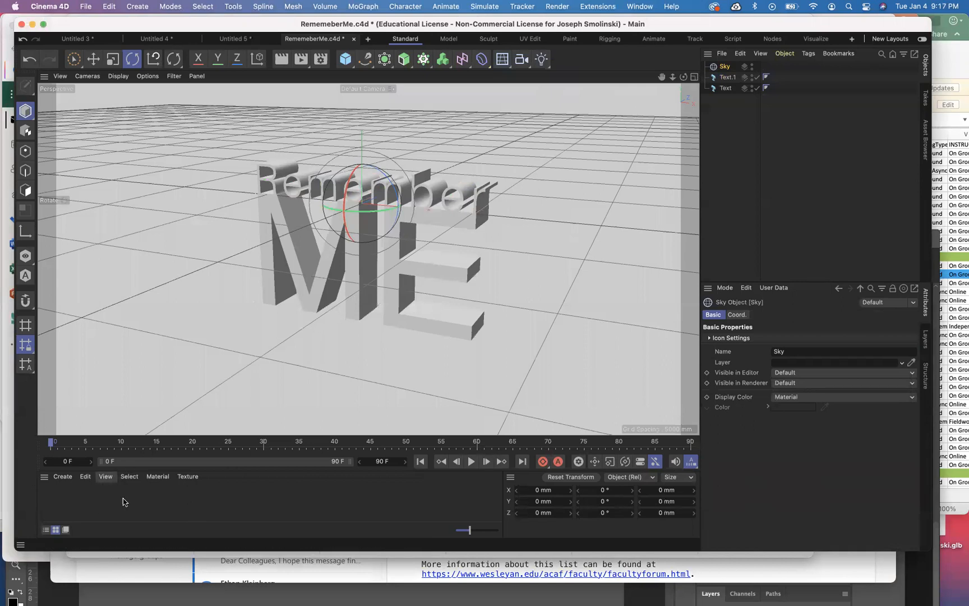
{"action": "left_click", "coordinate": [63, 477]}
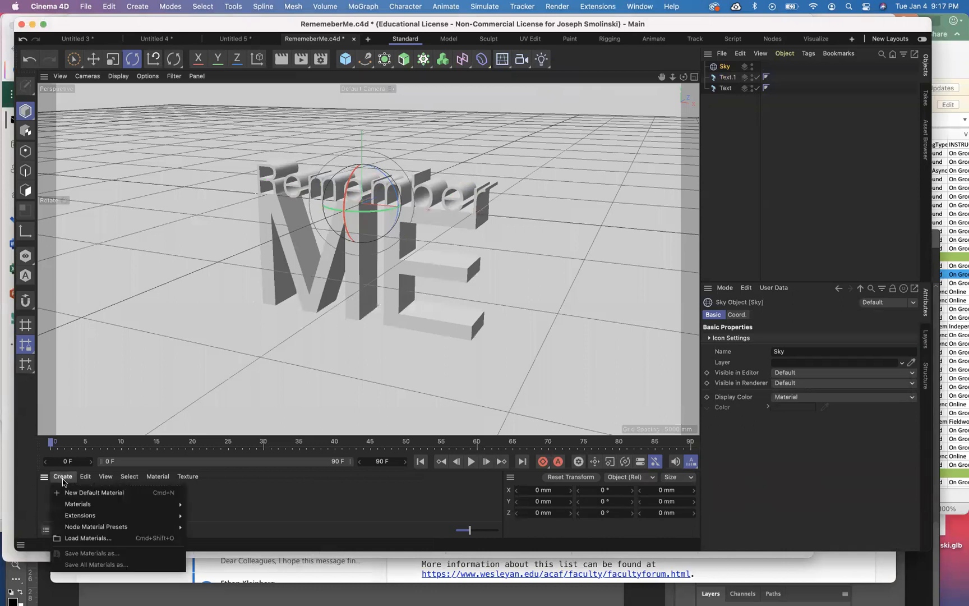
{"action": "left_click", "coordinate": [101, 495]}
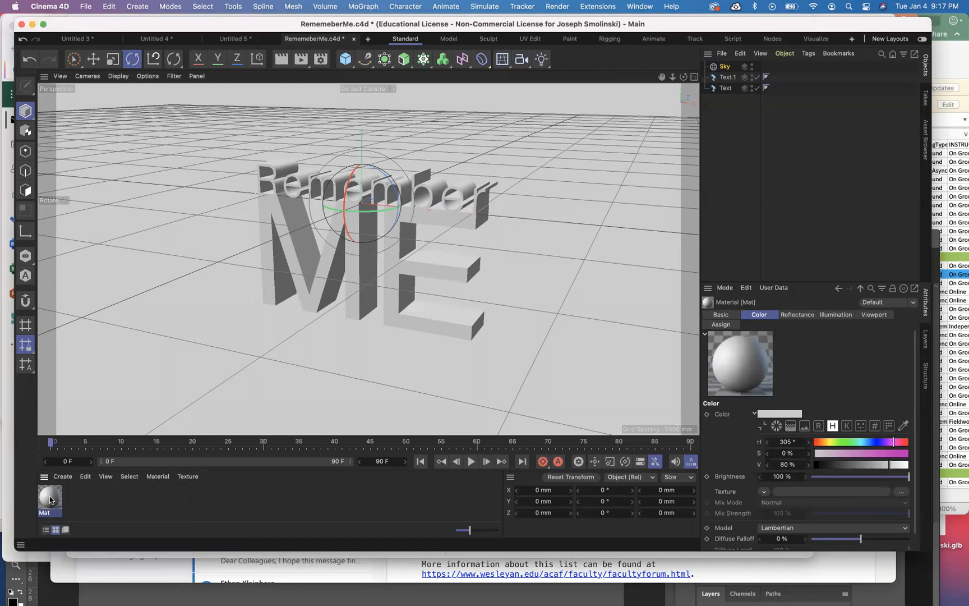
In the new material, disable the Color and Reflectance channels and enable Luminance
{"action": "double_click", "coordinate": [50, 499]}
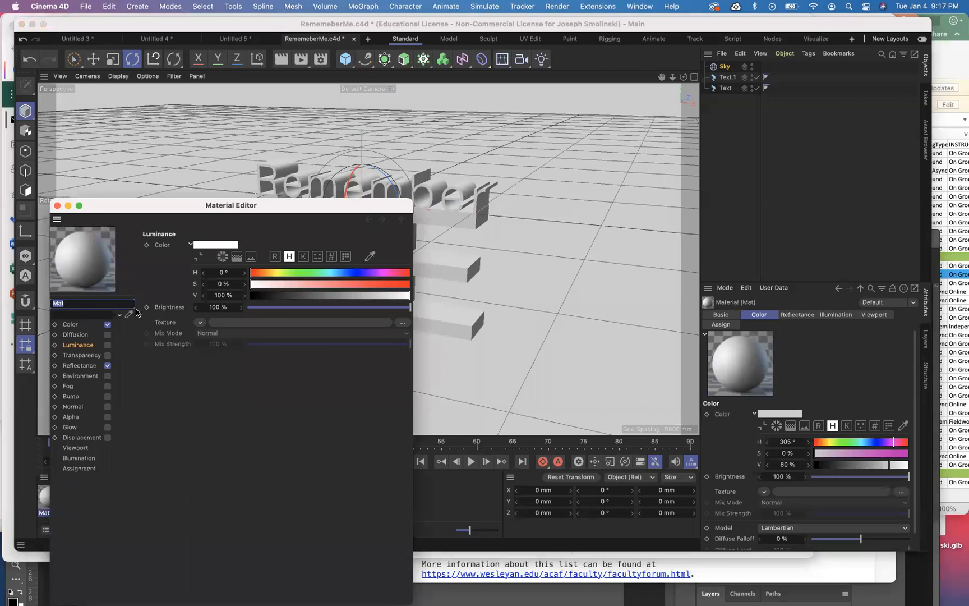
{"action": "left_click_drag", "start_coordinate": [200, 207], "coordinate": [250, 82]}
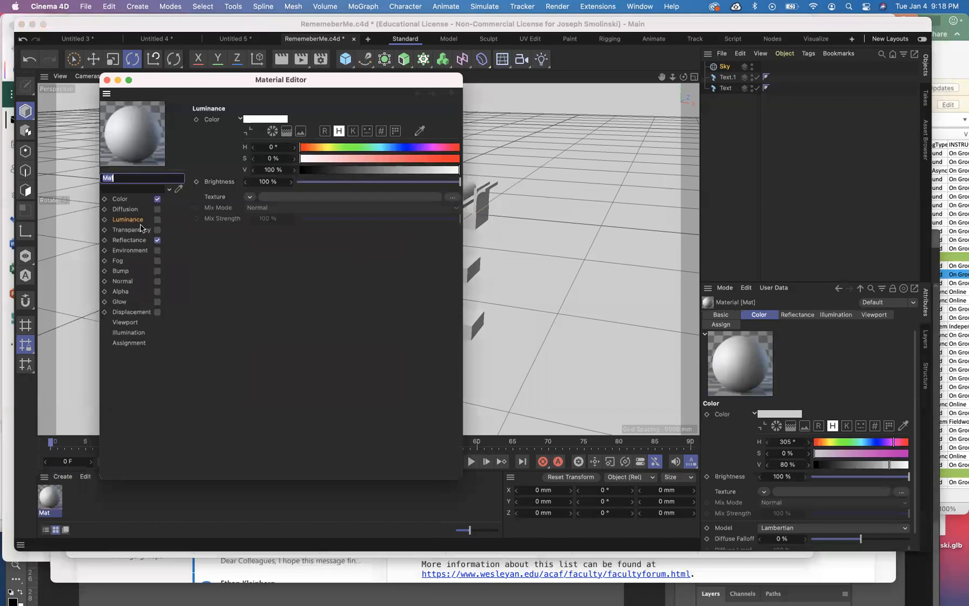
{"action": "left_click", "coordinate": [157, 199]}
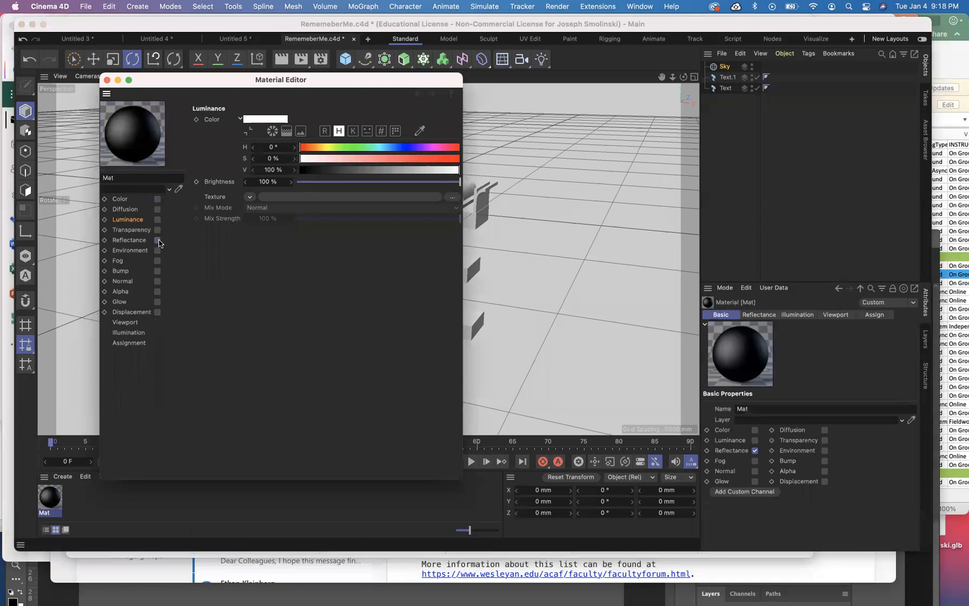
{"action": "left_click", "coordinate": [158, 240]}
{"action": "left_click", "coordinate": [157, 220]}
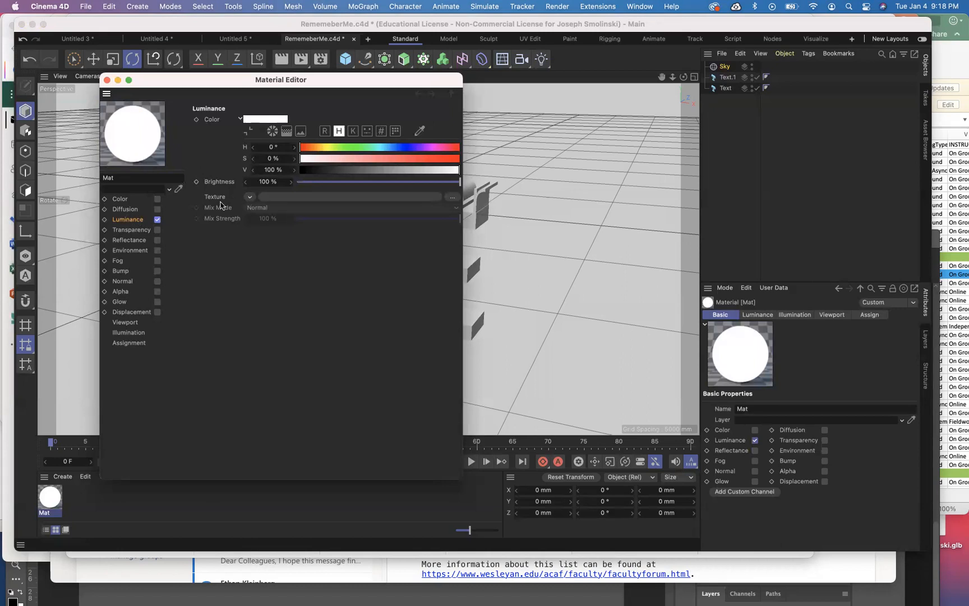
Load 3ECCEDA5-65EE-474C-8FBC-B274578F893C.jpeg from the RememberMe folder as the material's Luminance texture
{"action": "left_click", "coordinate": [249, 197]}
{"action": "left_click", "coordinate": [257, 234]}
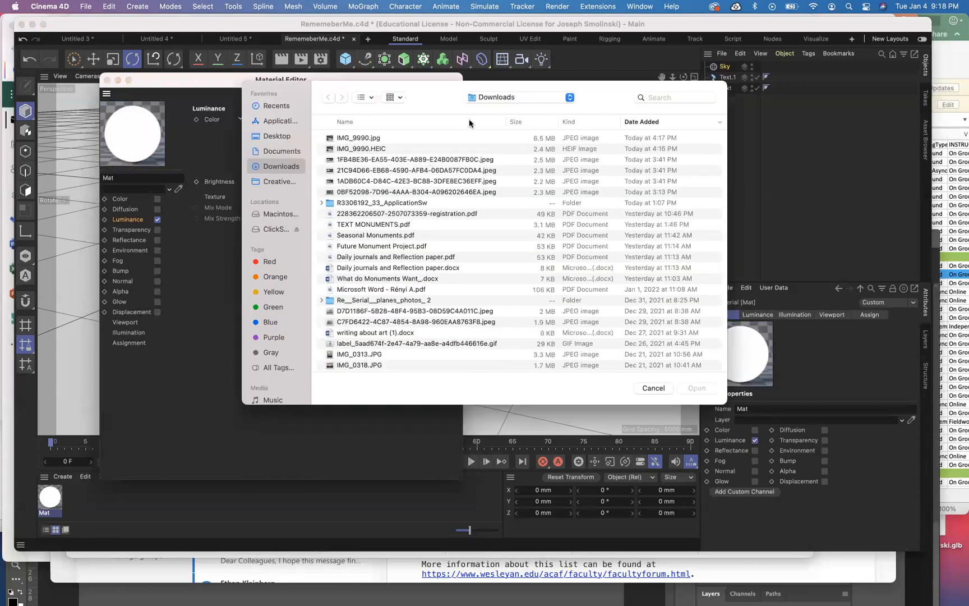
{"action": "left_click", "coordinate": [488, 100]}
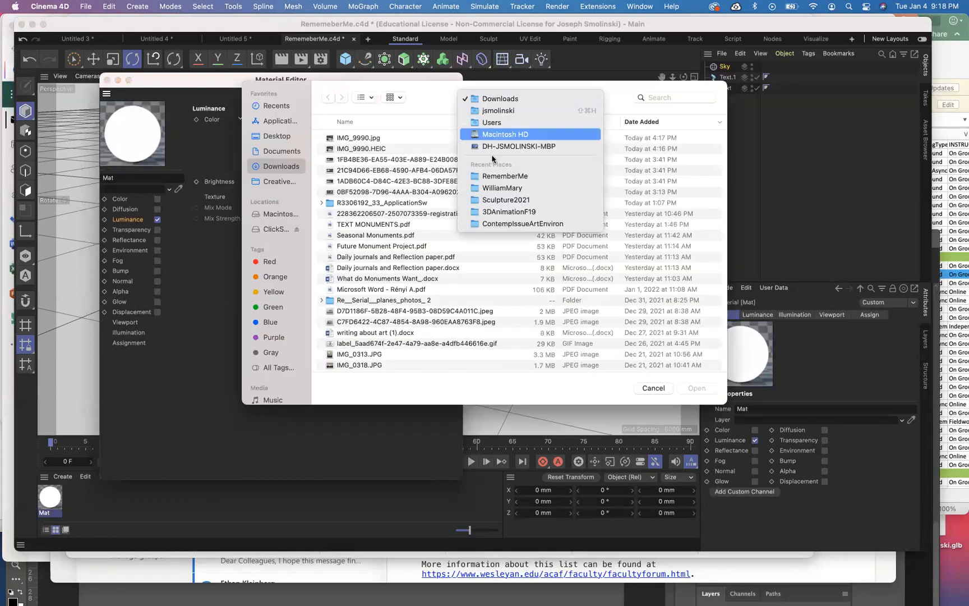
{"action": "left_click", "coordinate": [493, 174]}
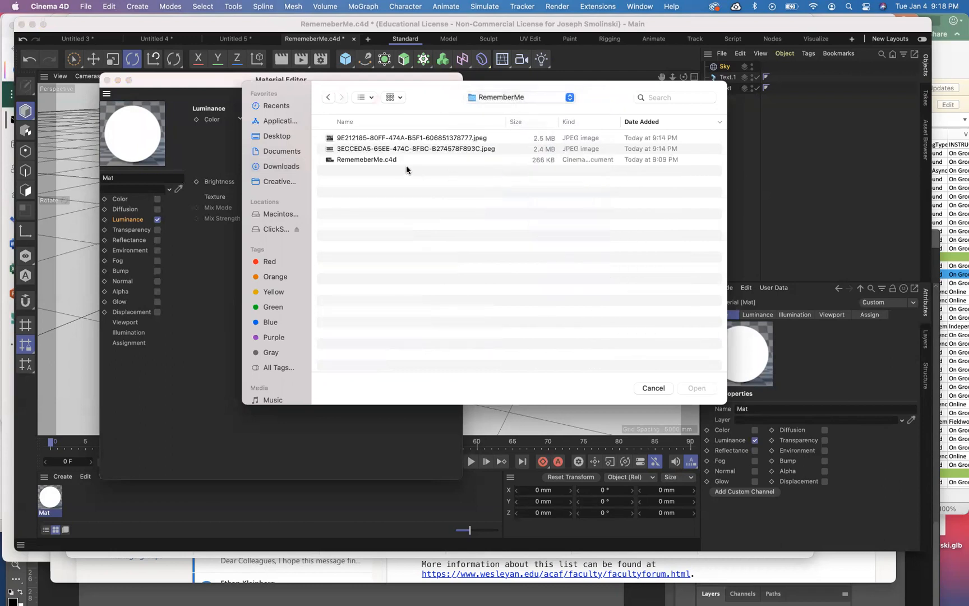
{"action": "left_click", "coordinate": [401, 149]}
{"action": "key", "text": "space"}
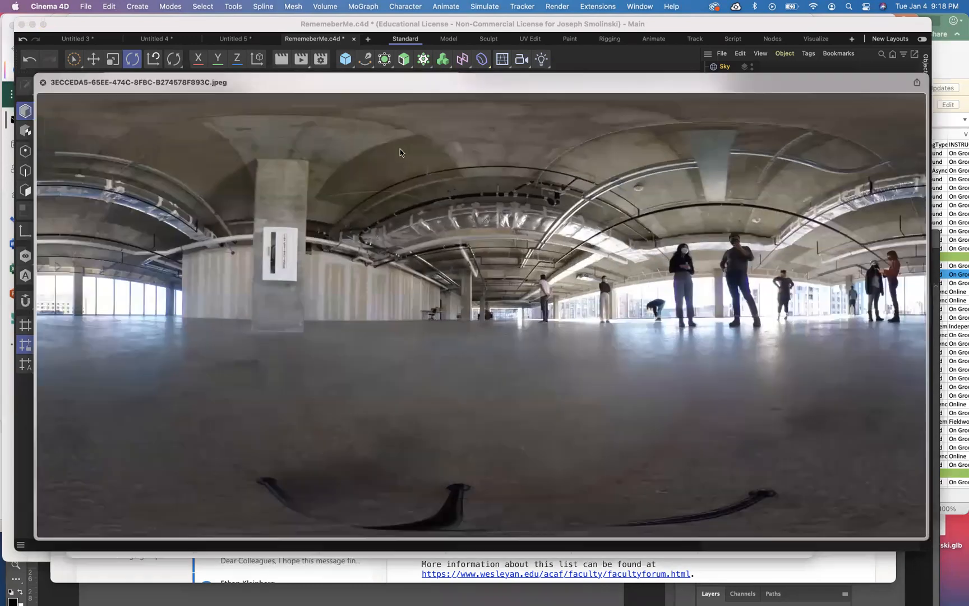
{"action": "key", "text": "space"}
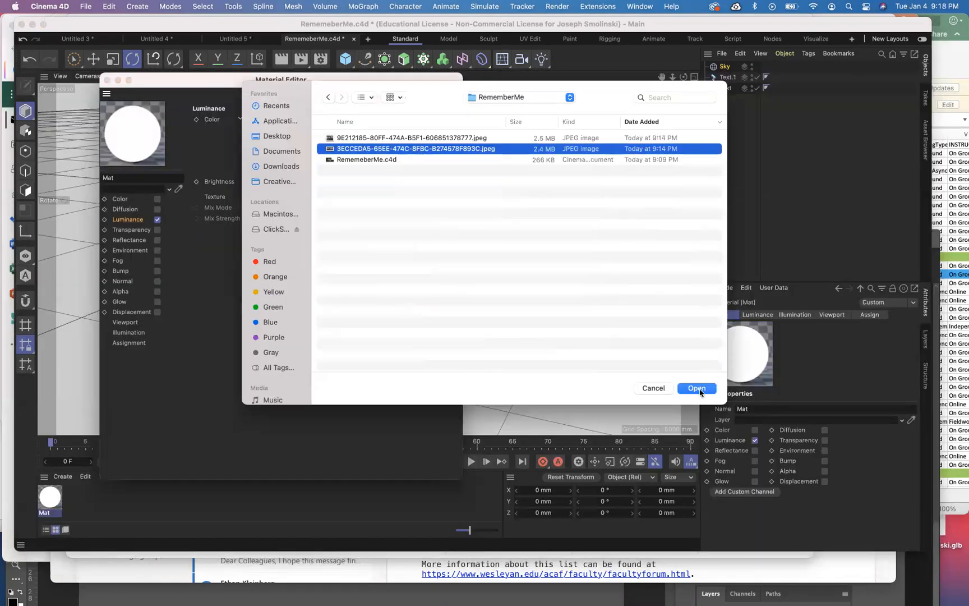
{"action": "left_click", "coordinate": [698, 387]}
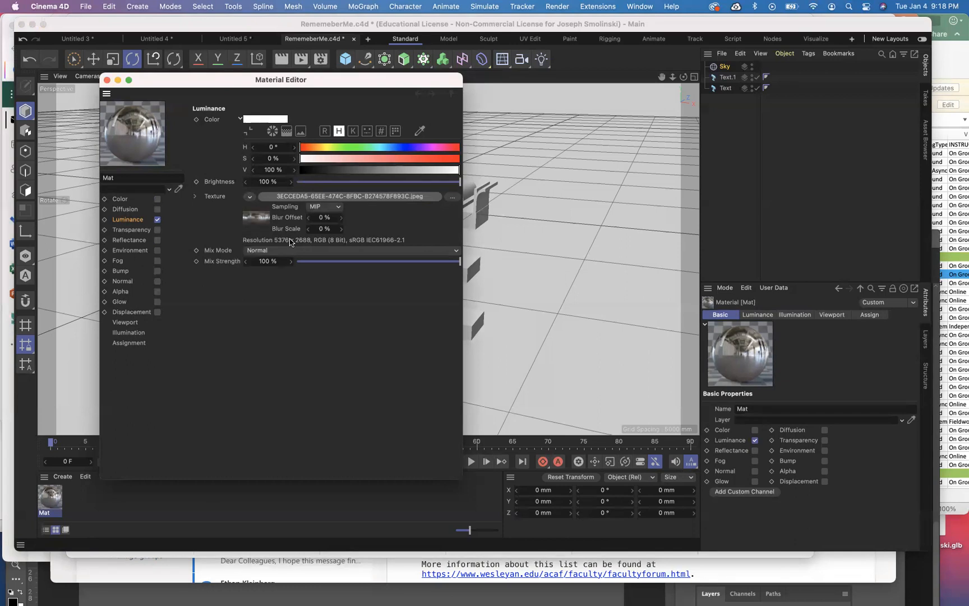
Wrap the Luminance texture in a Layer shader and add a Transform effect above the bitmap
{"action": "left_click", "coordinate": [250, 197]}
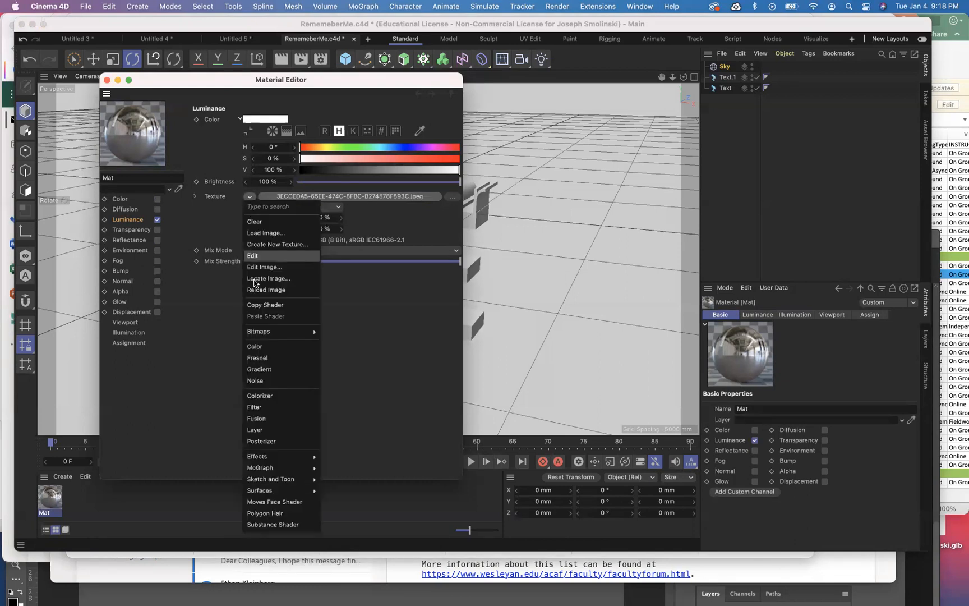
{"action": "left_click", "coordinate": [251, 429]}
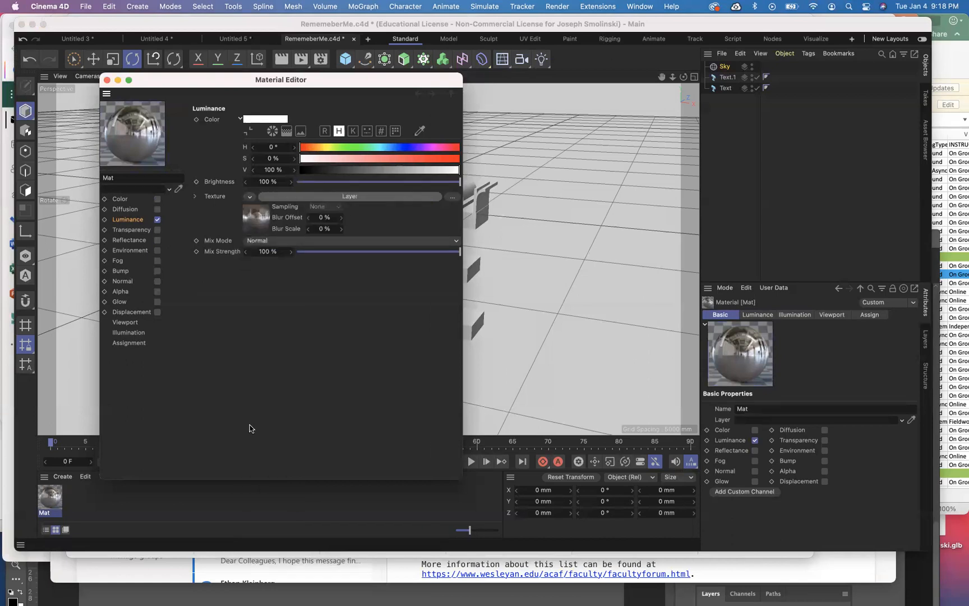
{"action": "left_click", "coordinate": [252, 221]}
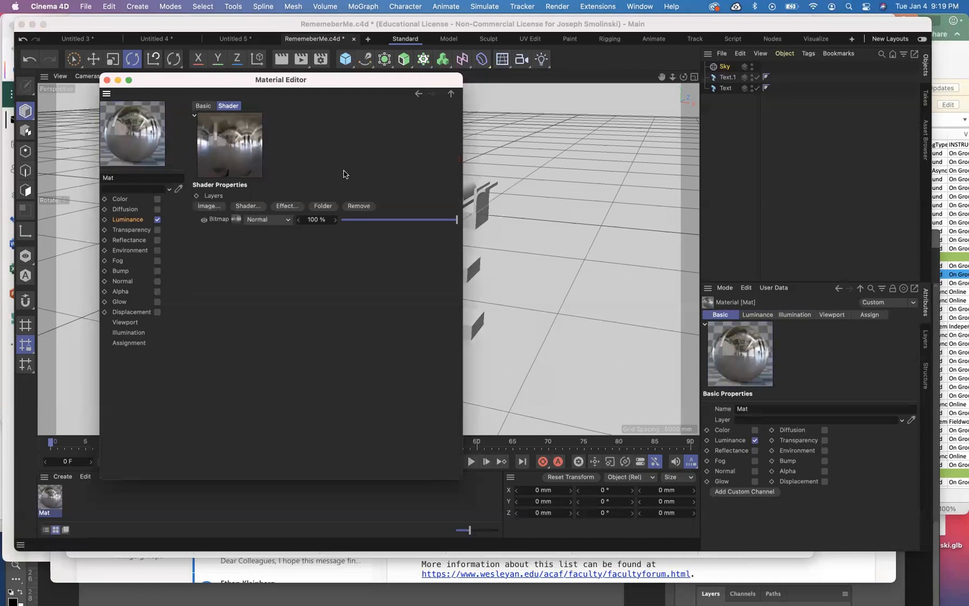
{"action": "left_click", "coordinate": [286, 206]}
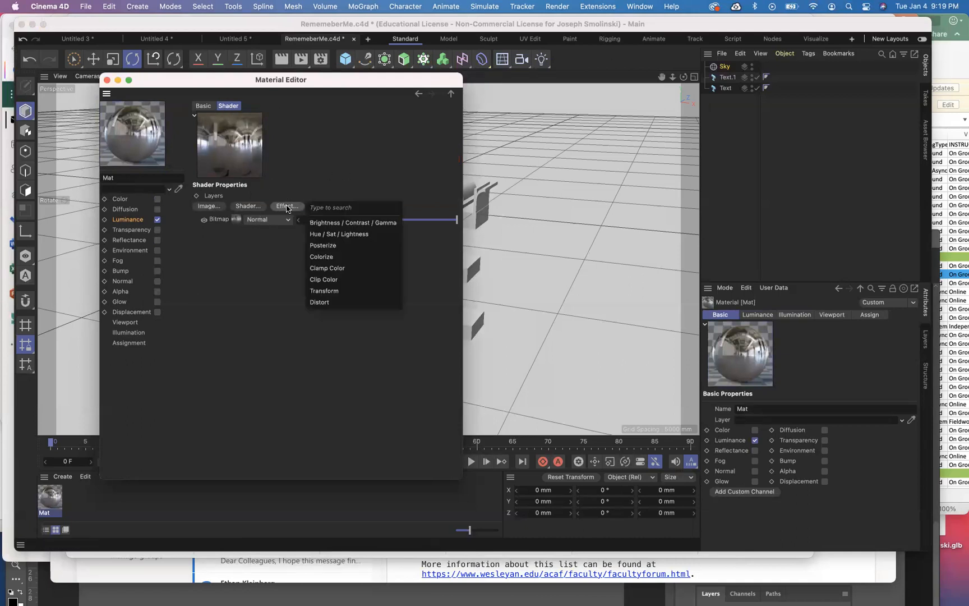
{"action": "left_click", "coordinate": [318, 290]}
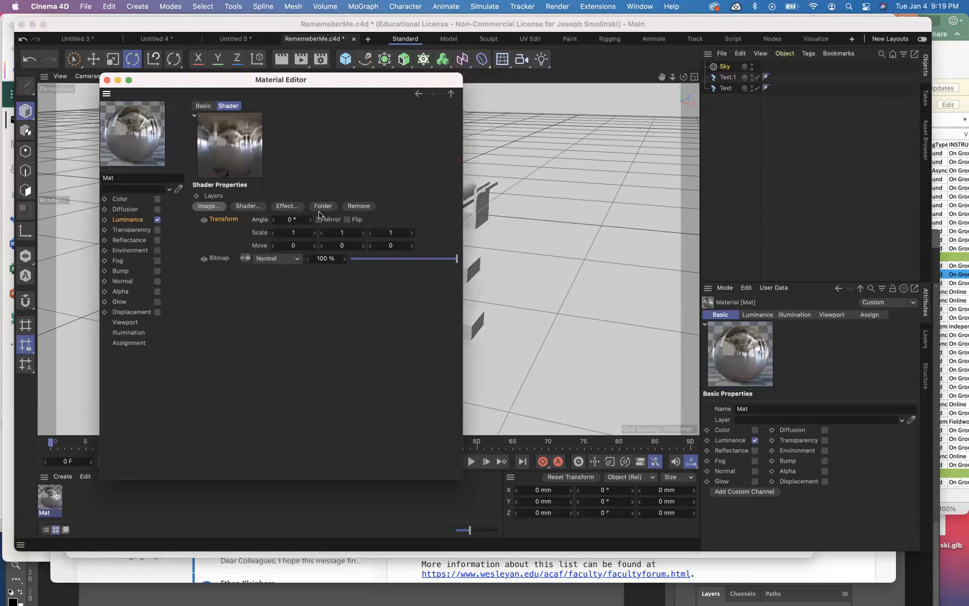
Try the Mirror and Flip options of the Transform effect on the panorama texture
{"action": "left_click", "coordinate": [319, 220]}
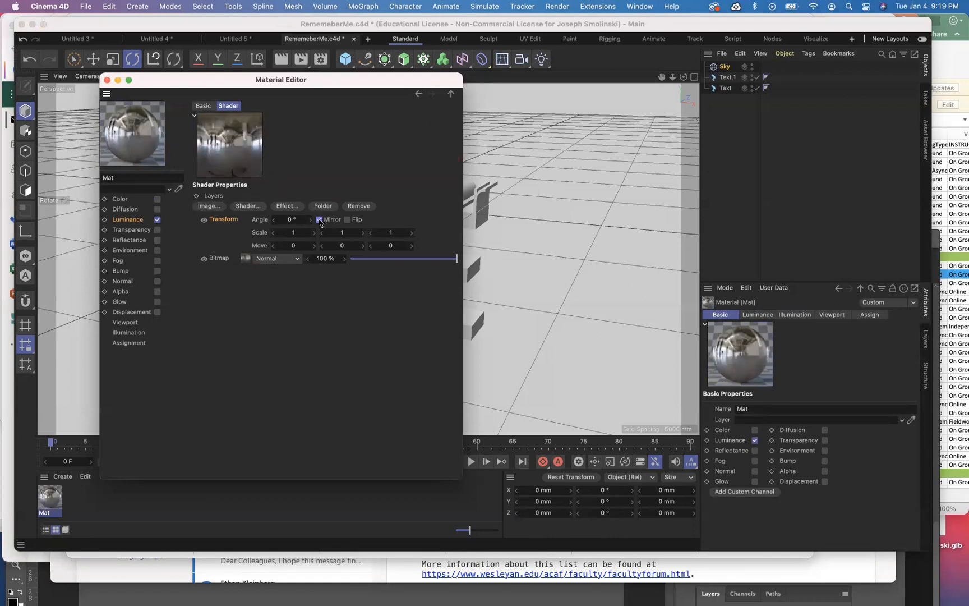
{"action": "left_click", "coordinate": [347, 220]}
{"action": "left_click", "coordinate": [319, 220]}
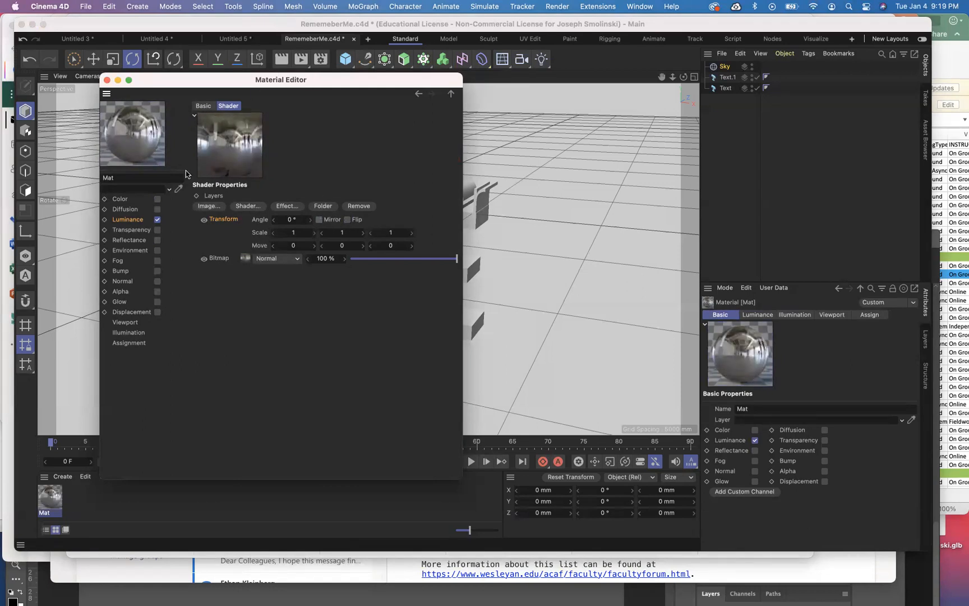
Close the Material Editor and apply the panorama material to the Sky object
{"action": "left_click", "coordinate": [107, 80]}
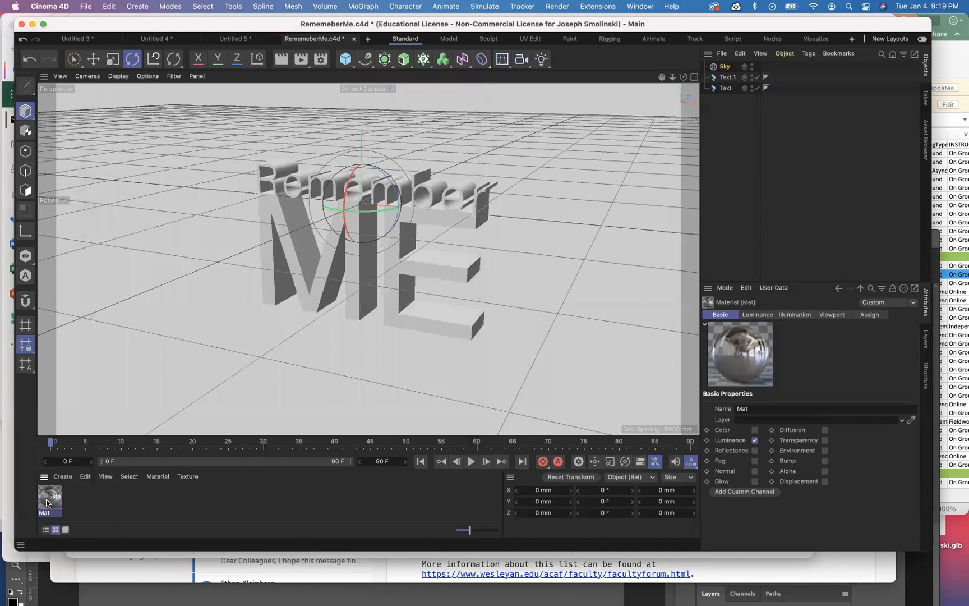
{"action": "left_click_drag", "start_coordinate": [47, 503], "coordinate": [724, 68]}
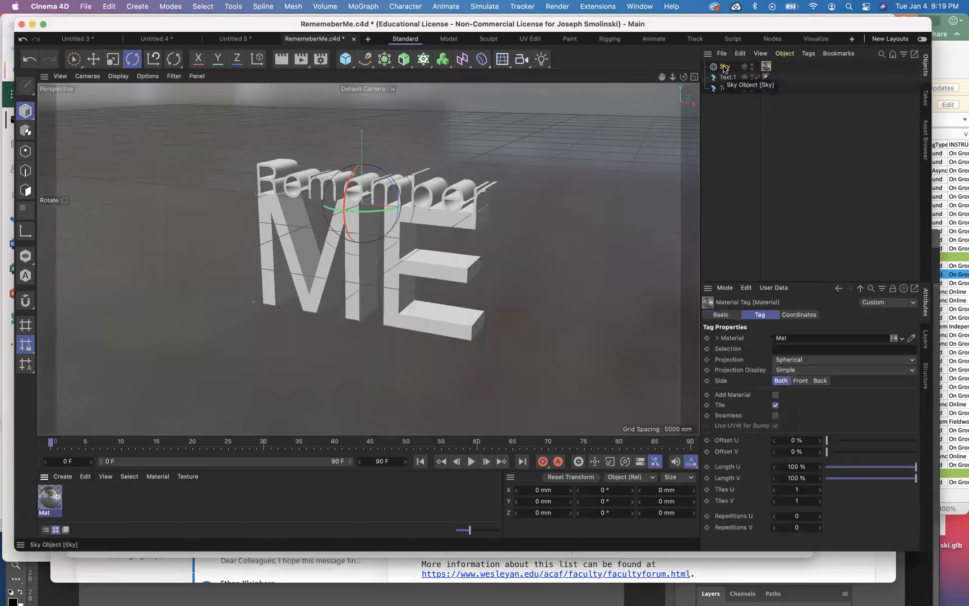
{"action": "left_click_drag", "start_coordinate": [683, 77], "coordinate": [673, 39]}
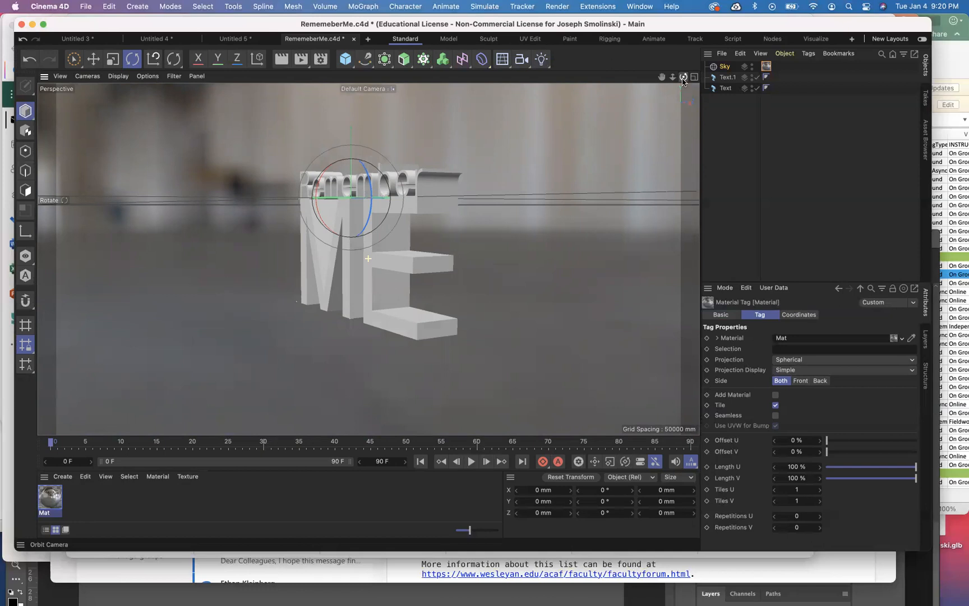
Rotate the Sky object to a heading of about -47.8° and render the view to preview the panorama
{"action": "left_click_drag", "start_coordinate": [683, 77], "coordinate": [547, 112]}
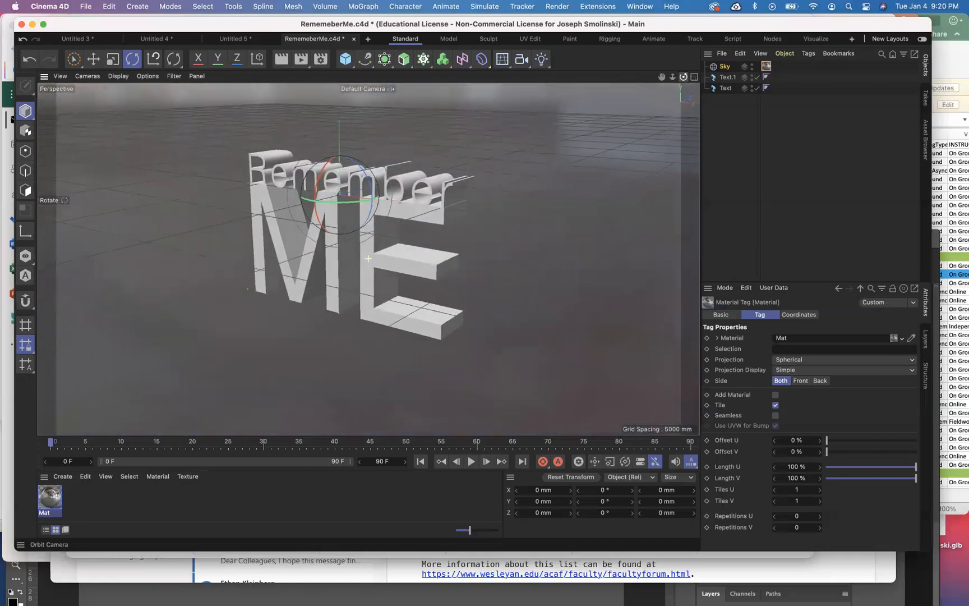
{"action": "left_click", "coordinate": [727, 67]}
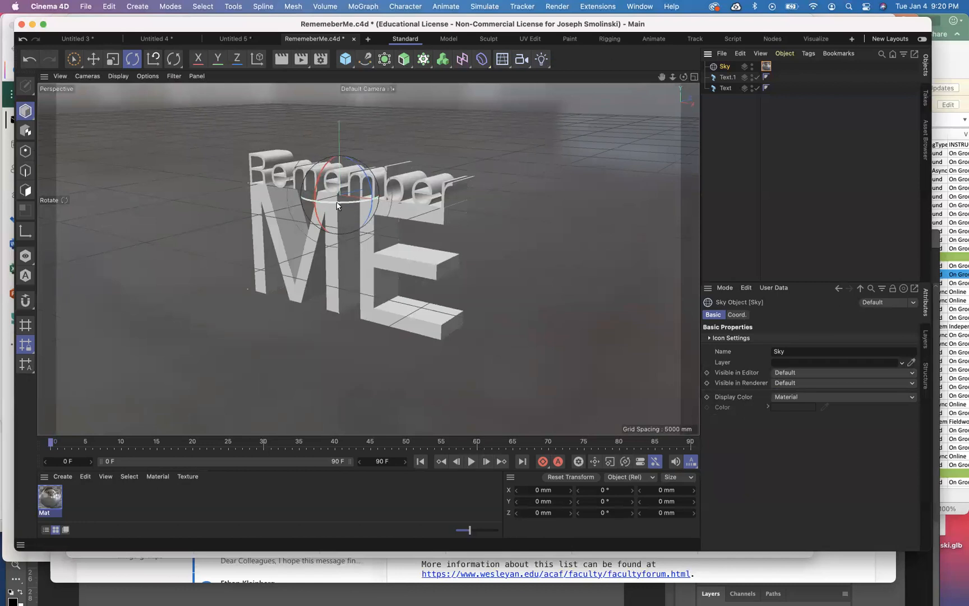
{"action": "left_click_drag", "start_coordinate": [336, 206], "coordinate": [272, 203]}
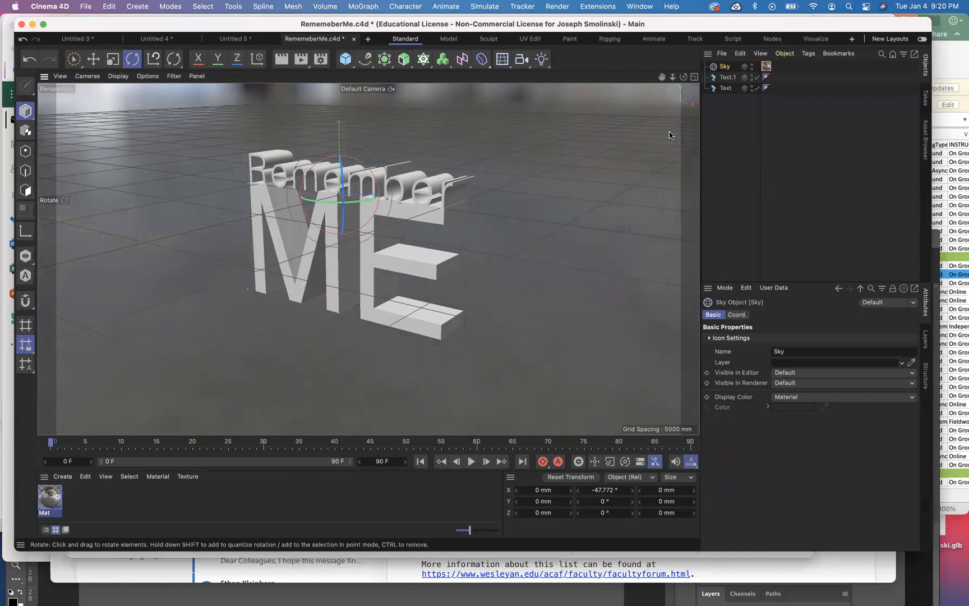
{"action": "left_click", "coordinate": [282, 60]}
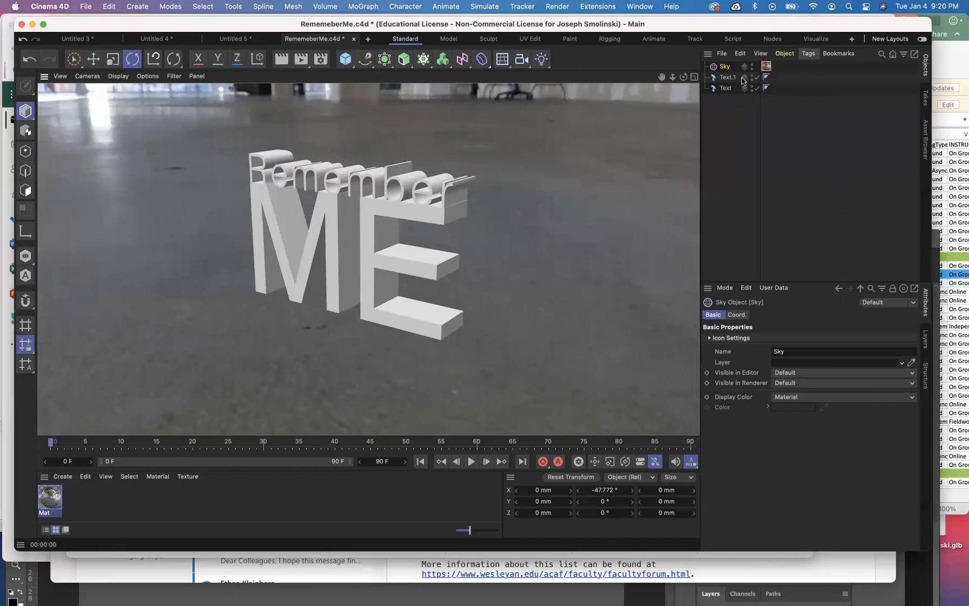
Add a Compositing render tag to the Sky object and turn off Seen by Camera
{"action": "left_click", "coordinate": [724, 67]}
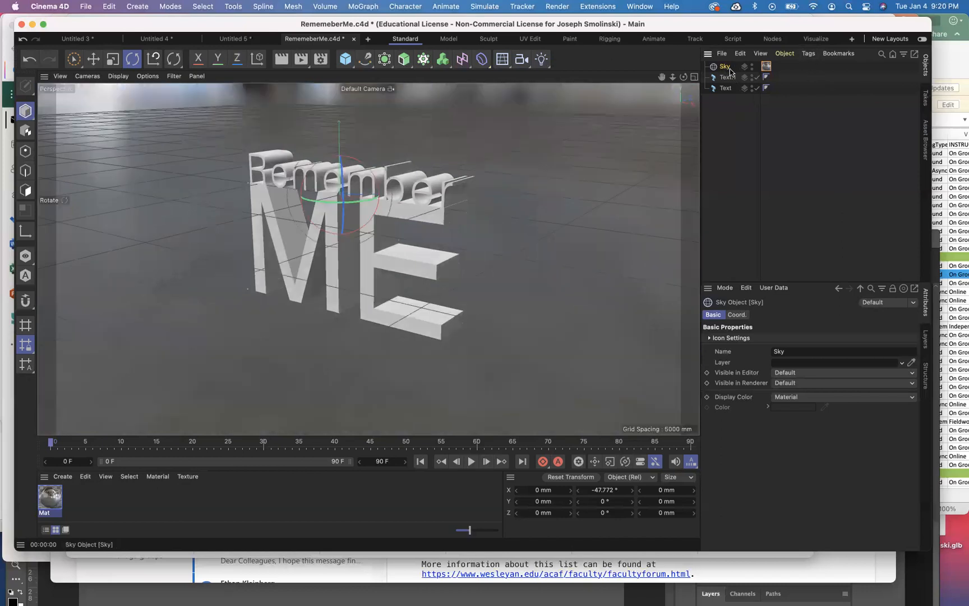
{"action": "left_click", "coordinate": [808, 53]}
{"action": "mouse_move", "coordinate": [838, 162]}
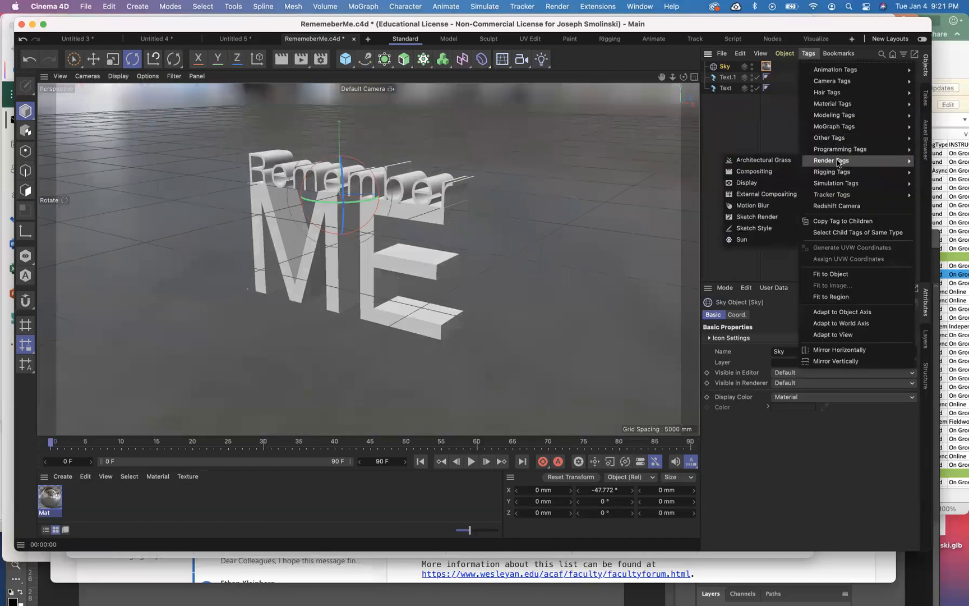
{"action": "left_click", "coordinate": [769, 172]}
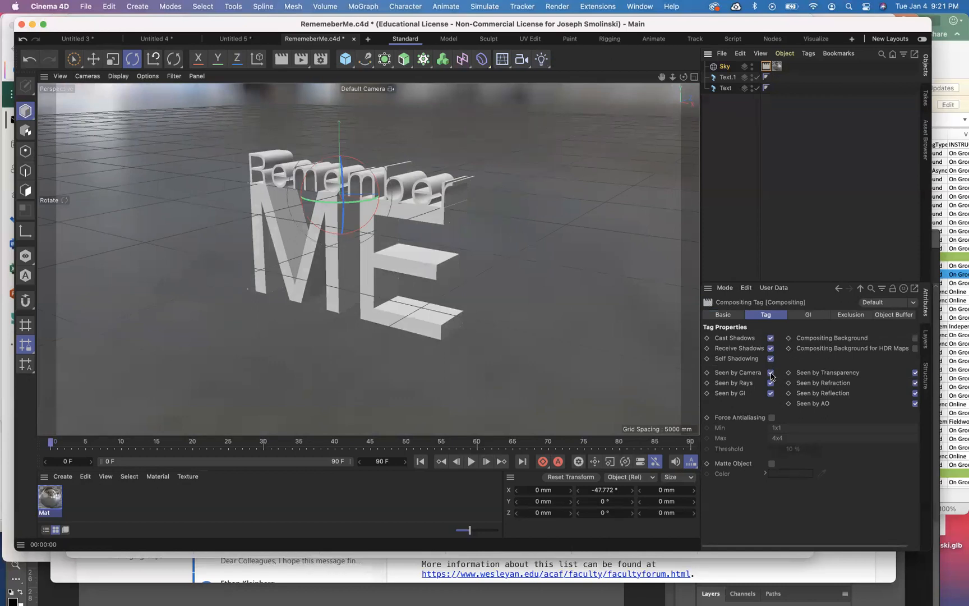
{"action": "left_click", "coordinate": [770, 374]}
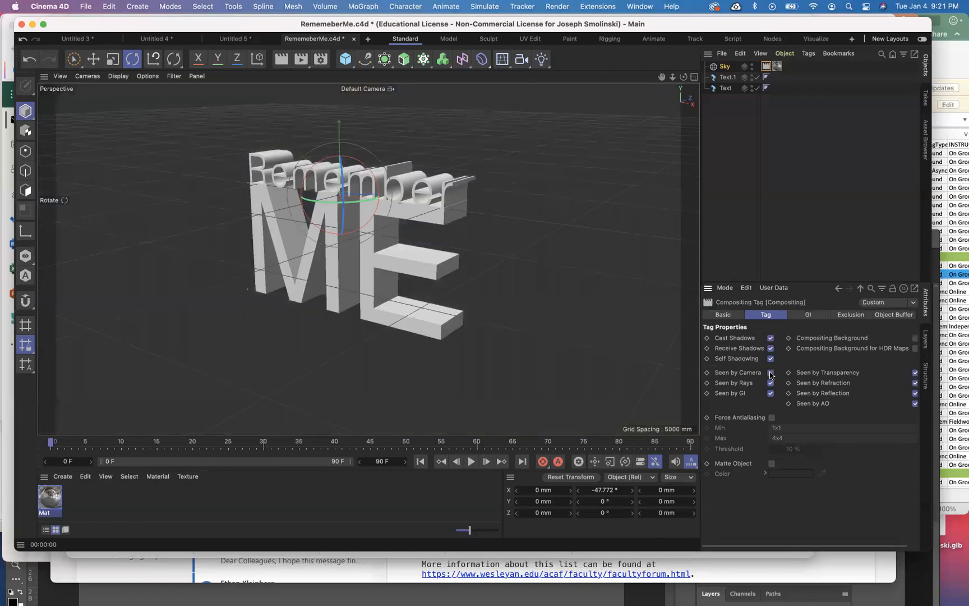
Add a Background object to the scene and create a new default material for it
{"action": "left_click", "coordinate": [503, 63]}
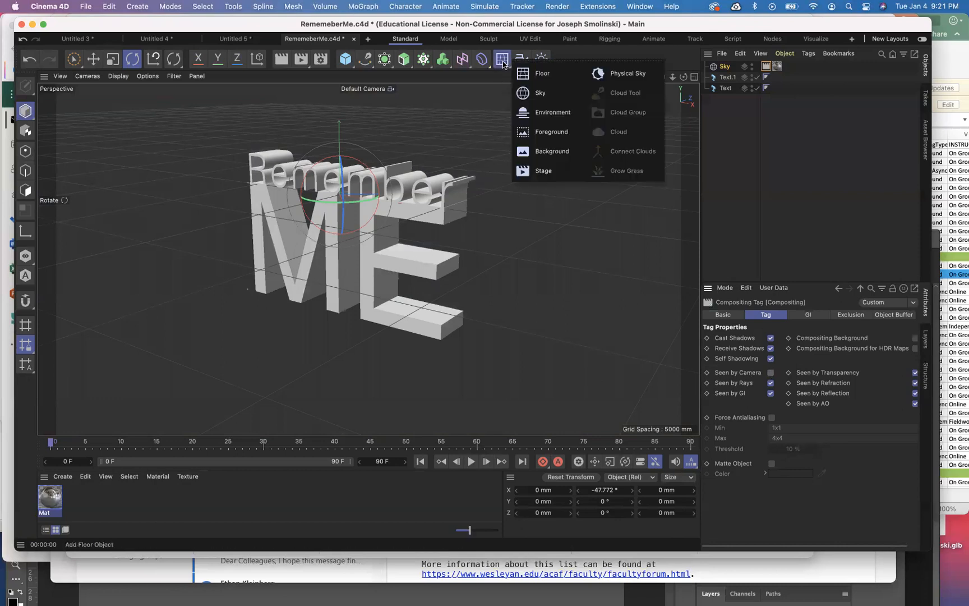
{"action": "left_click", "coordinate": [535, 150]}
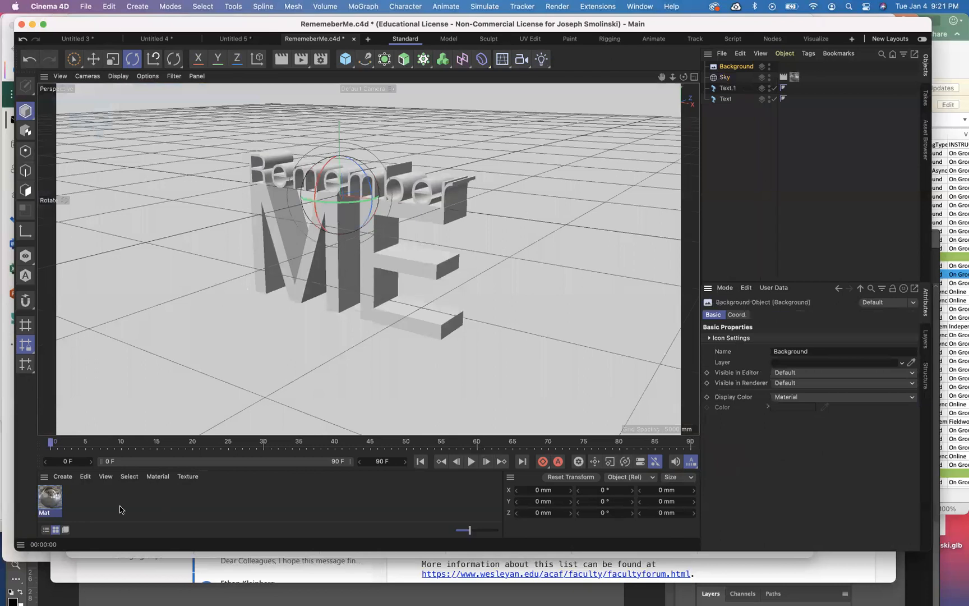
{"action": "left_click", "coordinate": [62, 477]}
{"action": "left_click", "coordinate": [77, 492]}
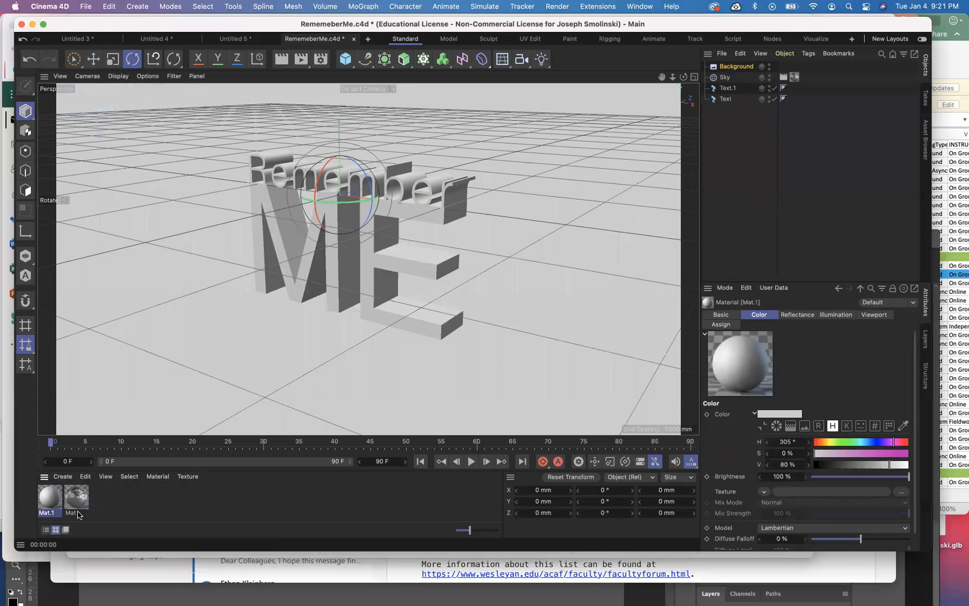
Rename the panorama material PhotoSphere and the new material Background
{"action": "left_click", "coordinate": [74, 514]}
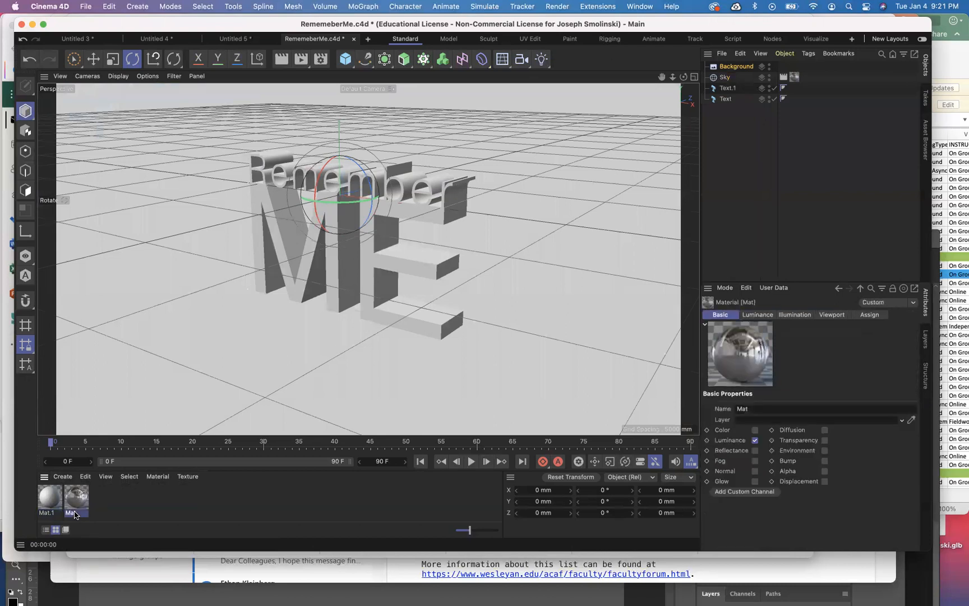
{"action": "double_click", "coordinate": [74, 514]}
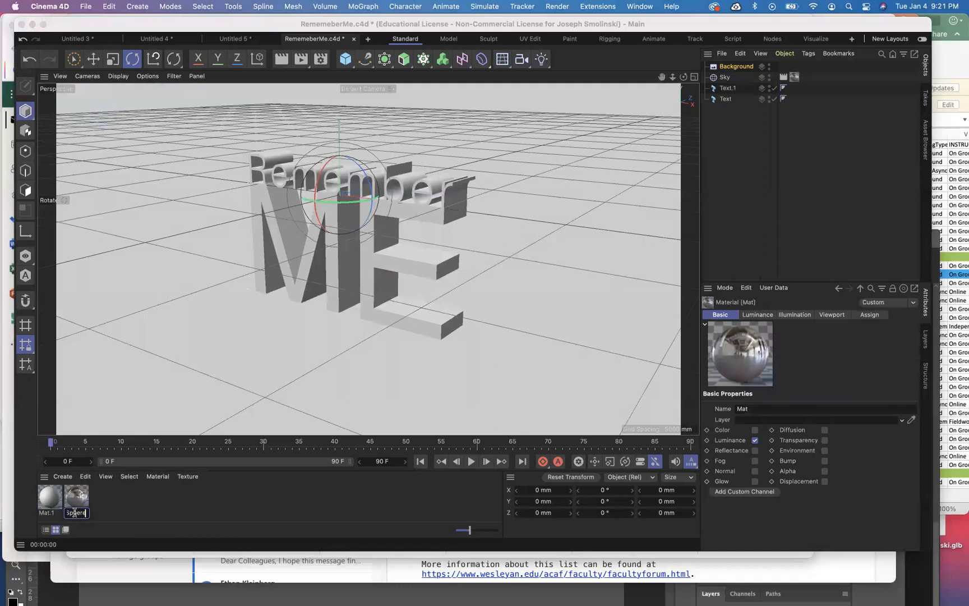
{"action": "key", "text": "Return"}
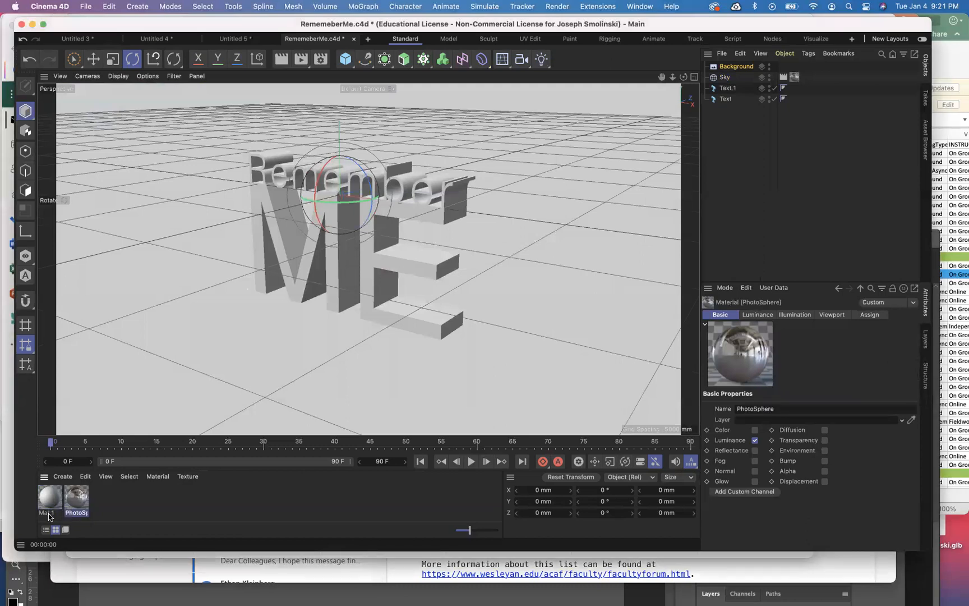
{"action": "double_click", "coordinate": [49, 512]}
{"action": "type", "text": "Backgroun"}
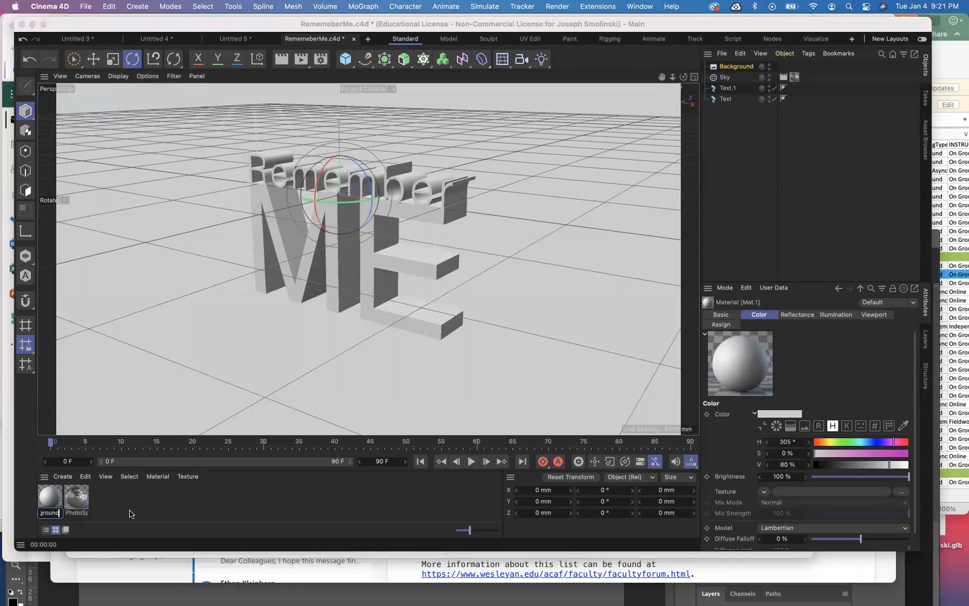
{"action": "key", "text": "Return"}
Open the Background material in the Material Editor and turn off its Reflectance channel
{"action": "double_click", "coordinate": [52, 501]}
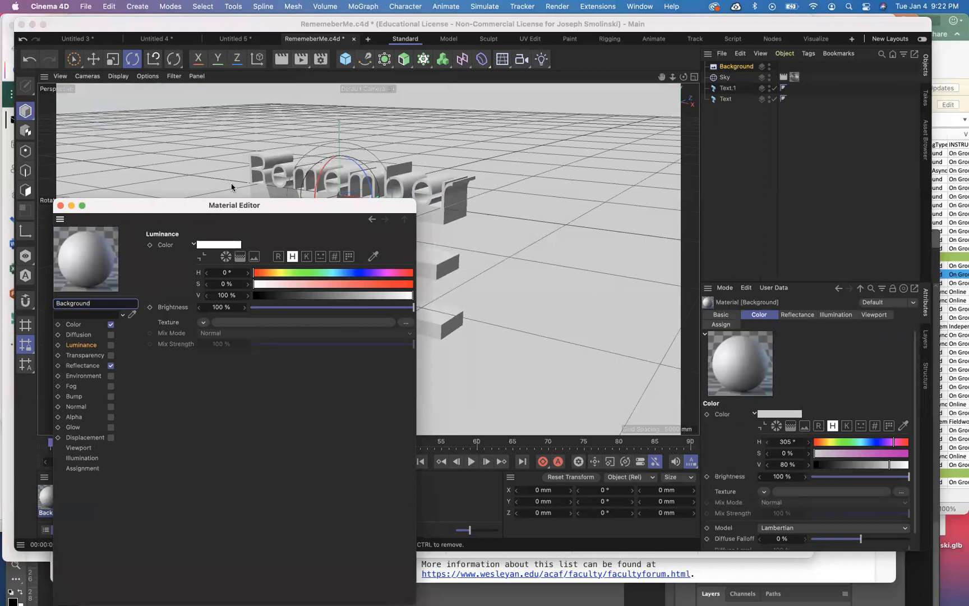
{"action": "left_click_drag", "start_coordinate": [218, 204], "coordinate": [289, 67]}
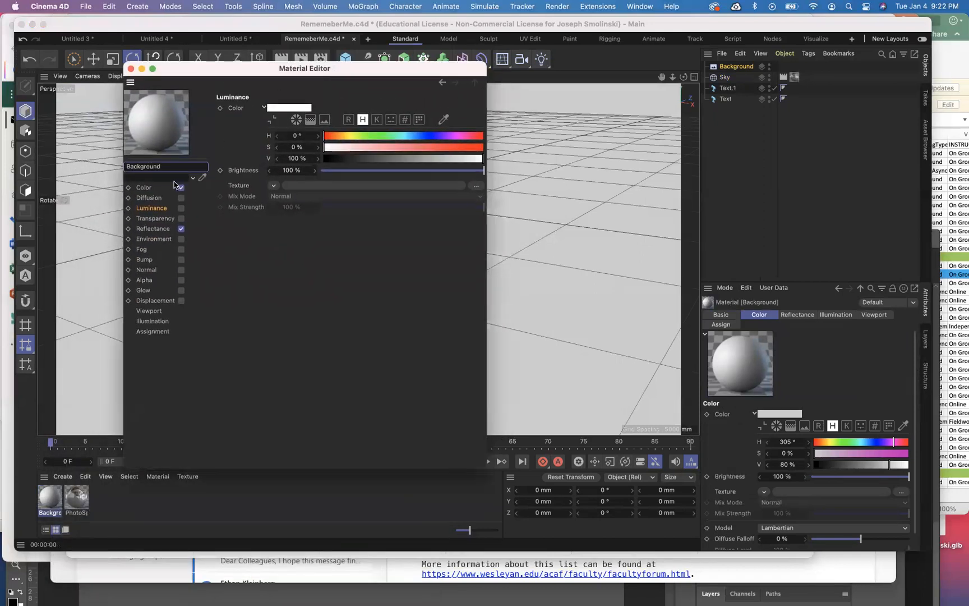
{"action": "left_click", "coordinate": [154, 189]}
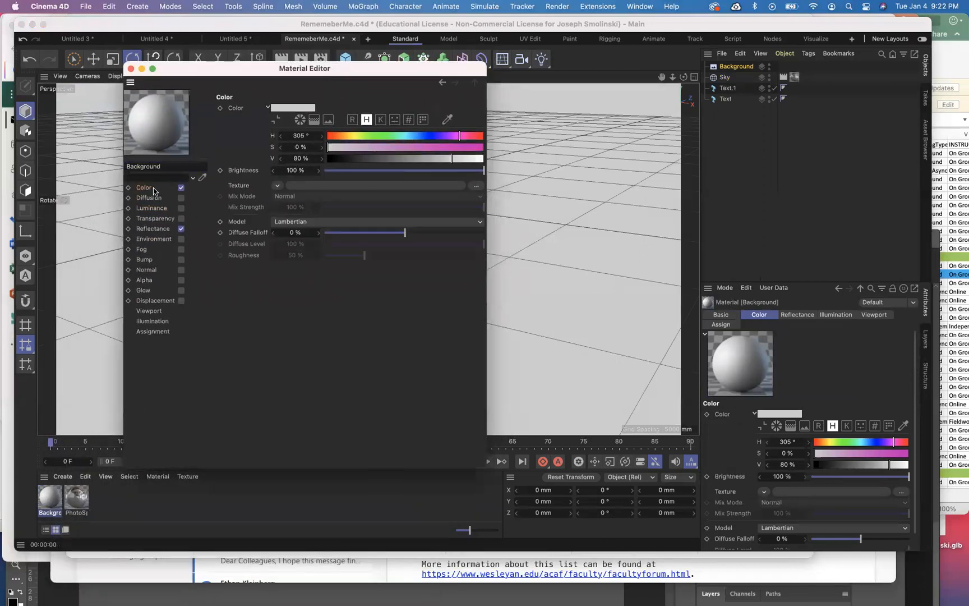
{"action": "left_click", "coordinate": [181, 228]}
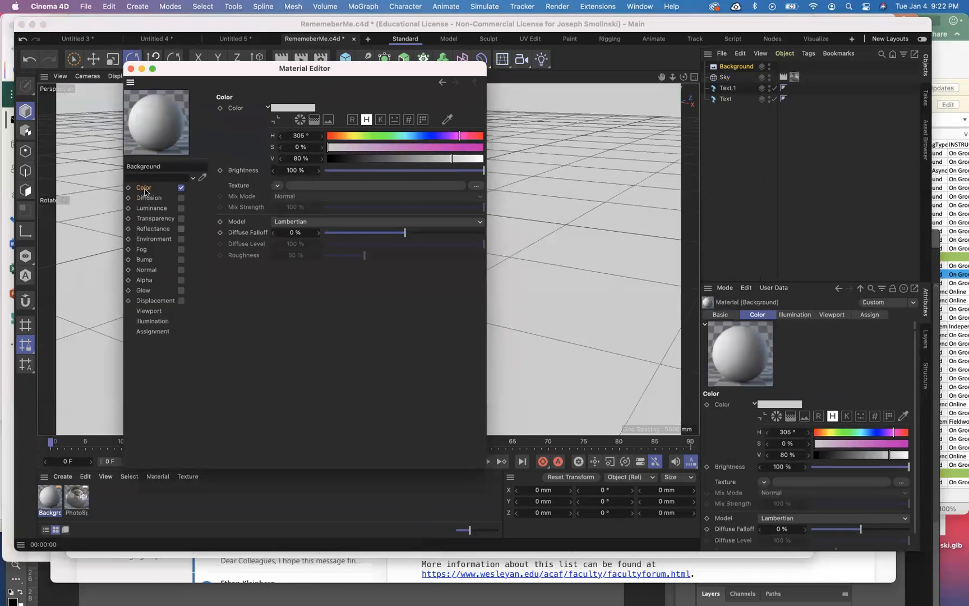
Preview 9E212185-80FF-474A-B5F1-606851378777.jpeg from the RememberMe folder and load it as the Background material's Color texture
{"action": "left_click", "coordinate": [277, 185]}
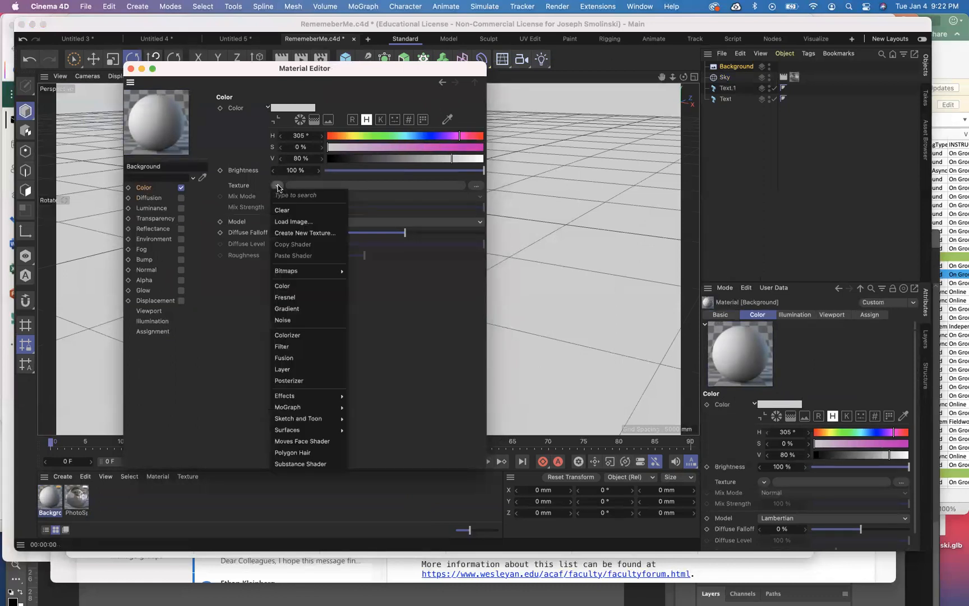
{"action": "left_click", "coordinate": [292, 221]}
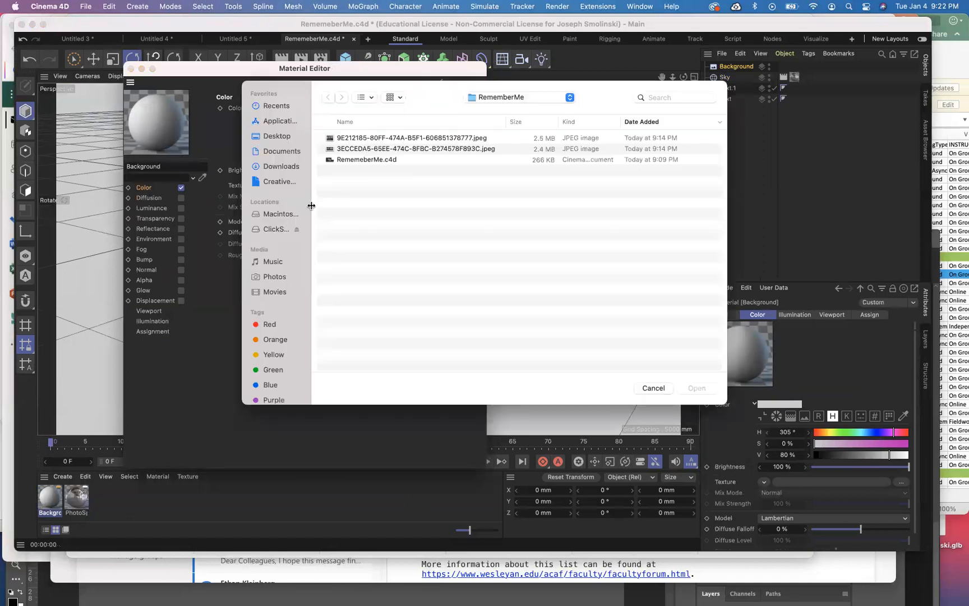
{"action": "left_click", "coordinate": [383, 138]}
{"action": "key", "text": "space"}
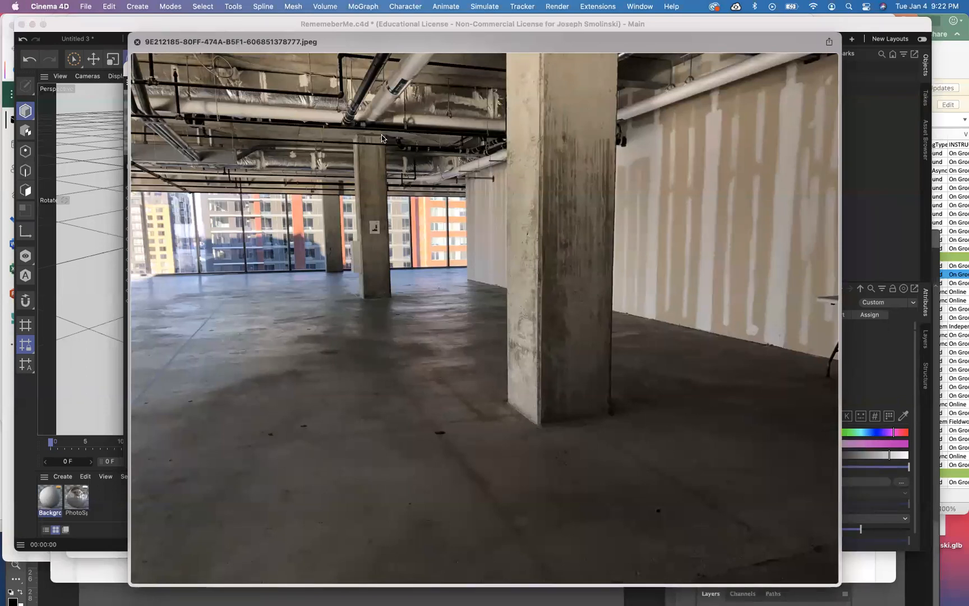
{"action": "left_click", "coordinate": [137, 44]}
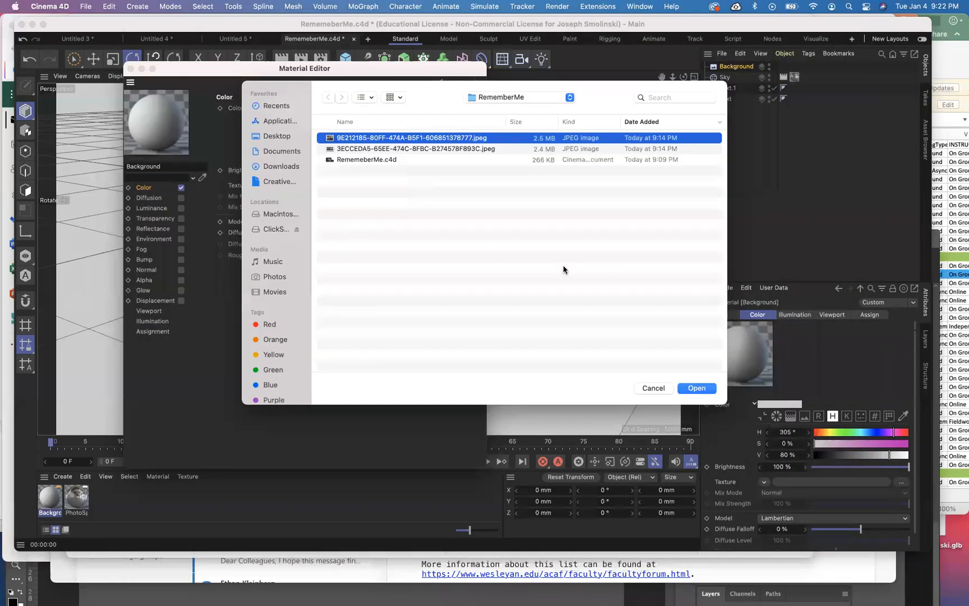
{"action": "left_click", "coordinate": [699, 389]}
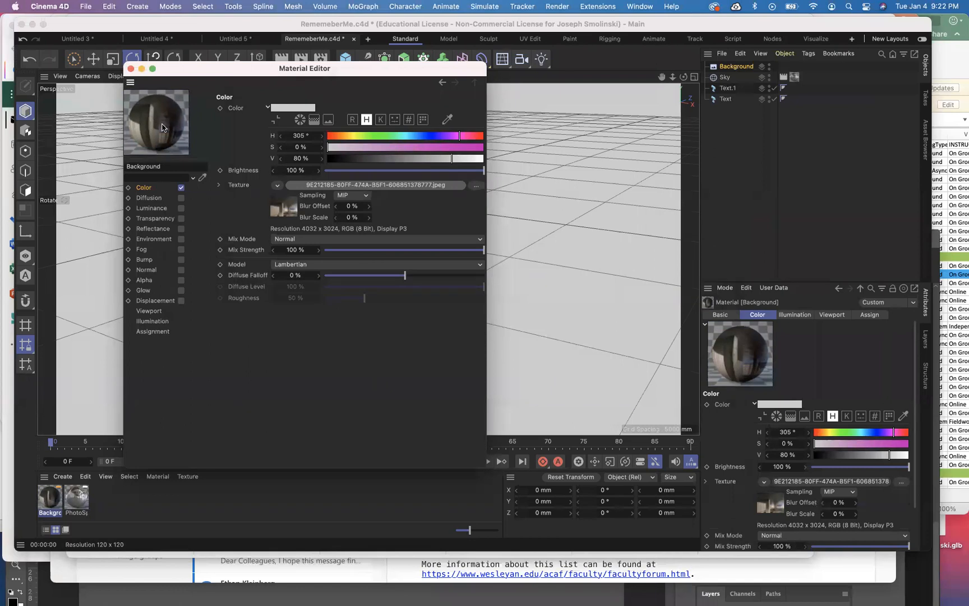
Wrap the Color texture in a Layer shader and add a Transform effect with Mirror and Flip enabled
{"action": "left_click", "coordinate": [277, 185]}
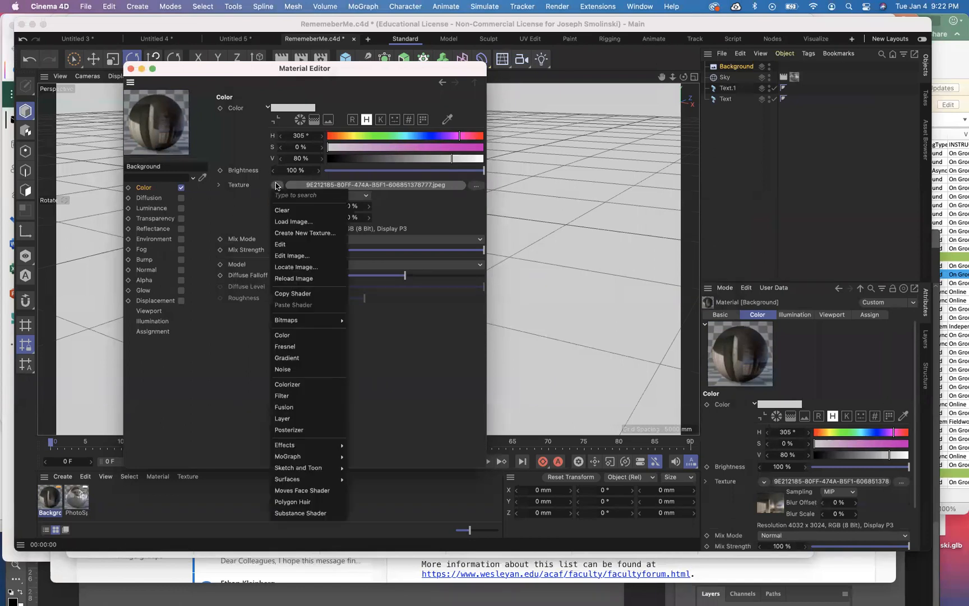
{"action": "left_click", "coordinate": [283, 418]}
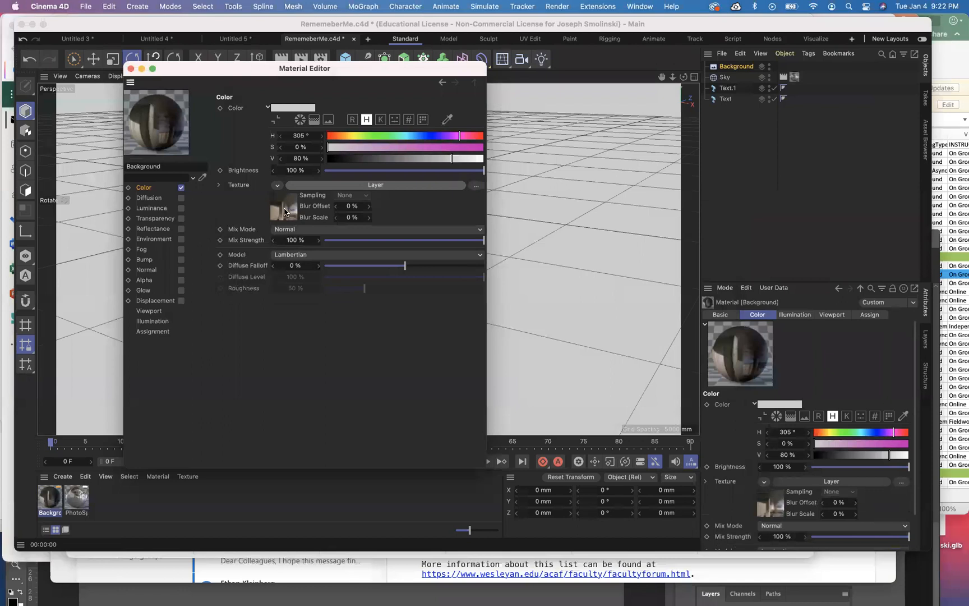
{"action": "left_click", "coordinate": [286, 185]}
{"action": "left_click", "coordinate": [320, 196]}
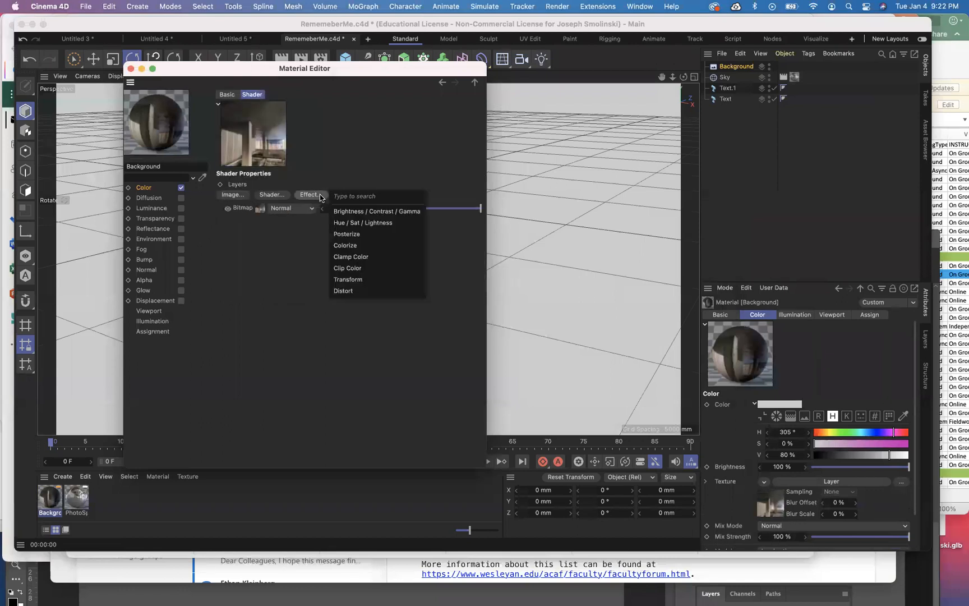
{"action": "left_click", "coordinate": [348, 279]}
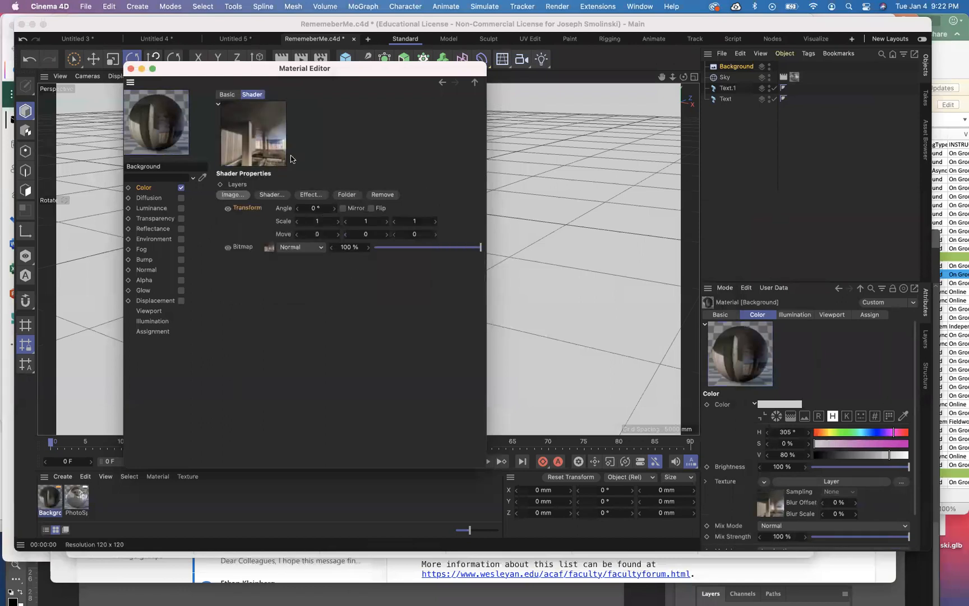
{"action": "left_click", "coordinate": [371, 208]}
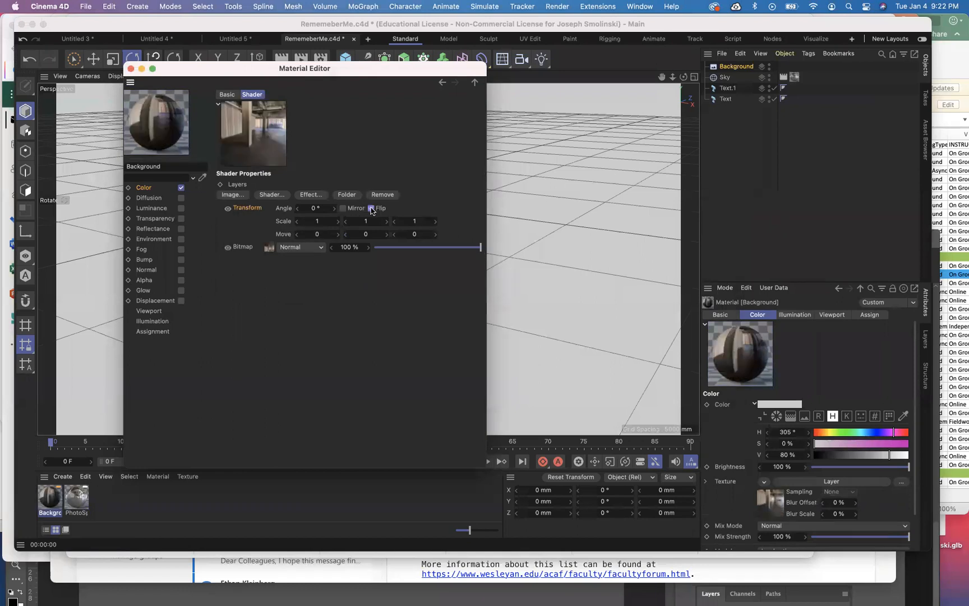
{"action": "left_click", "coordinate": [343, 208]}
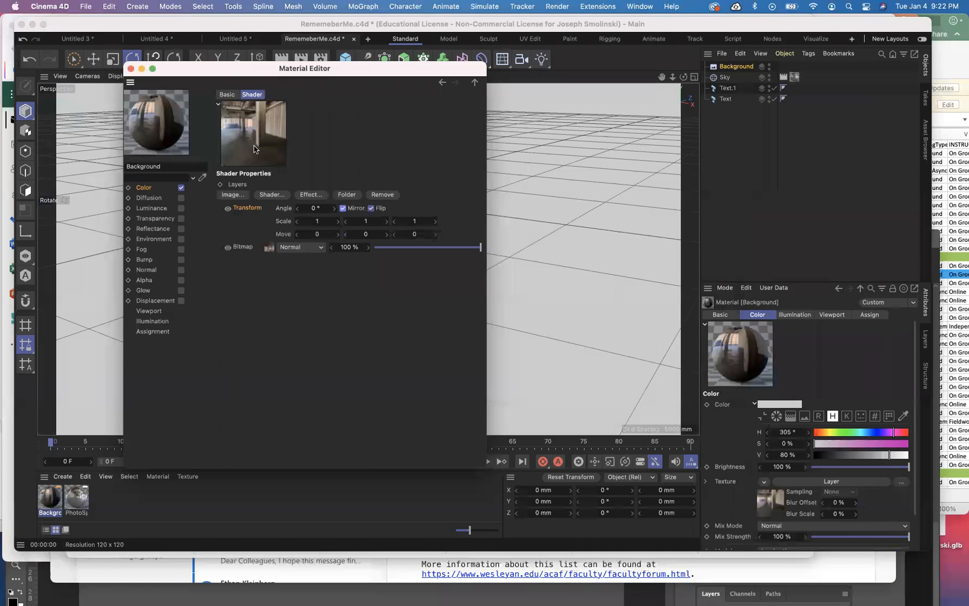
Close the Material Editor, apply the Background material to the Background object and render the view
{"action": "left_click", "coordinate": [130, 68]}
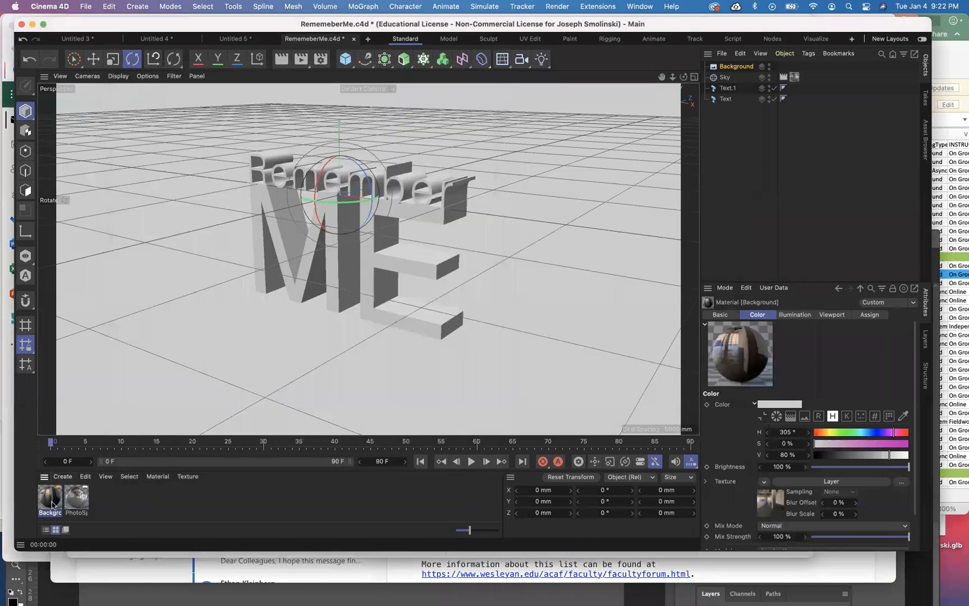
{"action": "left_click_drag", "start_coordinate": [51, 503], "coordinate": [737, 67]}
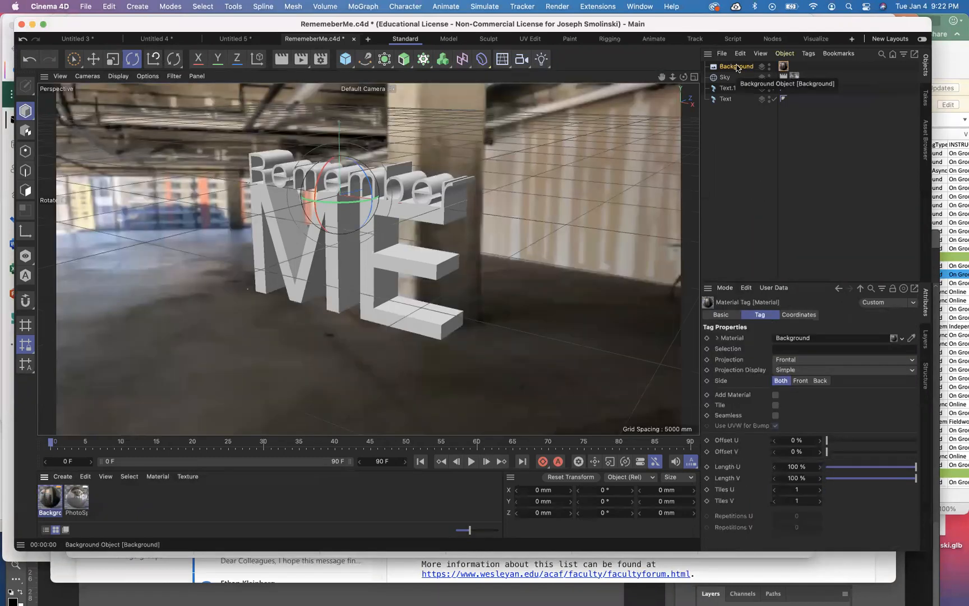
{"action": "left_click", "coordinate": [280, 60]}
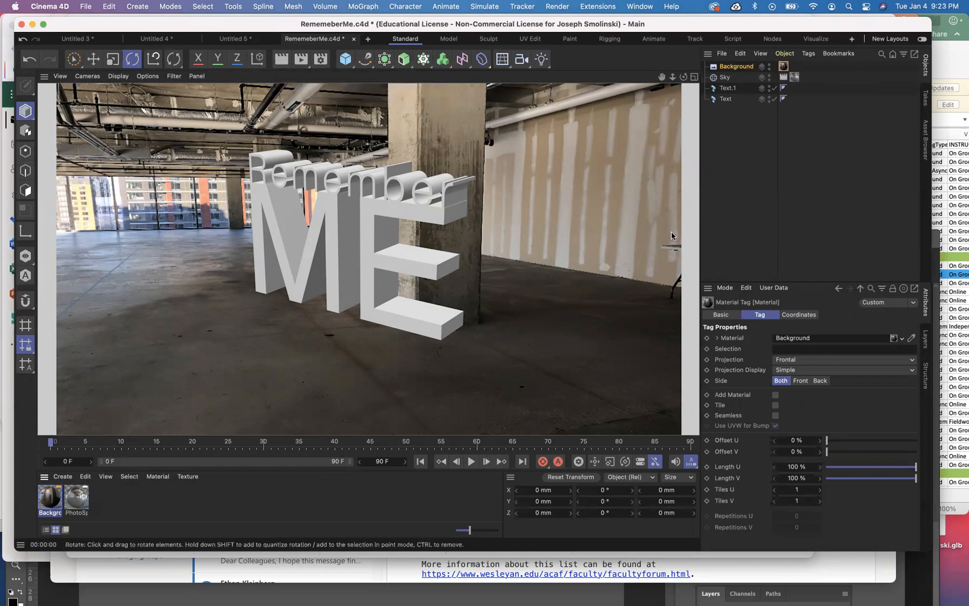
Orbit and pan the camera view so the text's perspective lines up with the room in the background photo
{"action": "left_click", "coordinate": [716, 233]}
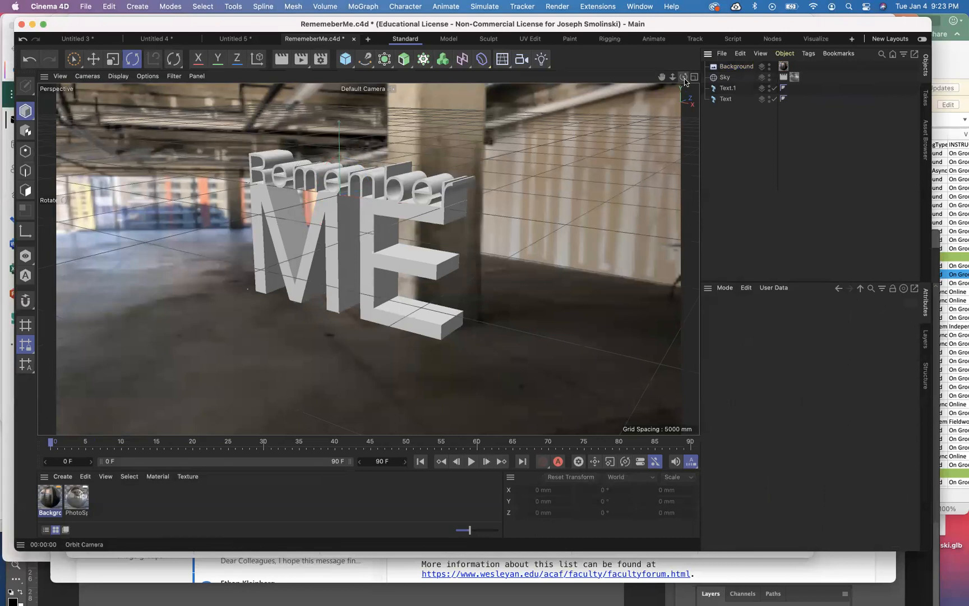
{"action": "mouse_move", "coordinate": [683, 76]}
{"action": "left_mouse_down"}
{"action": "mouse_move", "coordinate": [621, 85]}
{"action": "mouse_move", "coordinate": [687, 66]}
{"action": "mouse_move", "coordinate": [685, 82]}
{"action": "left_mouse_up"}
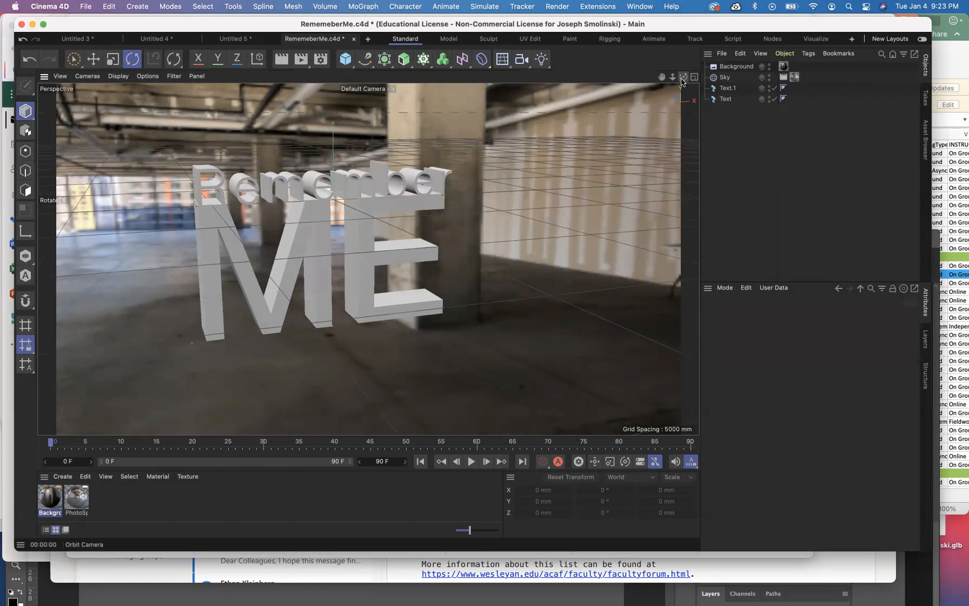
{"action": "left_click_drag", "start_coordinate": [662, 76], "coordinate": [684, 65]}
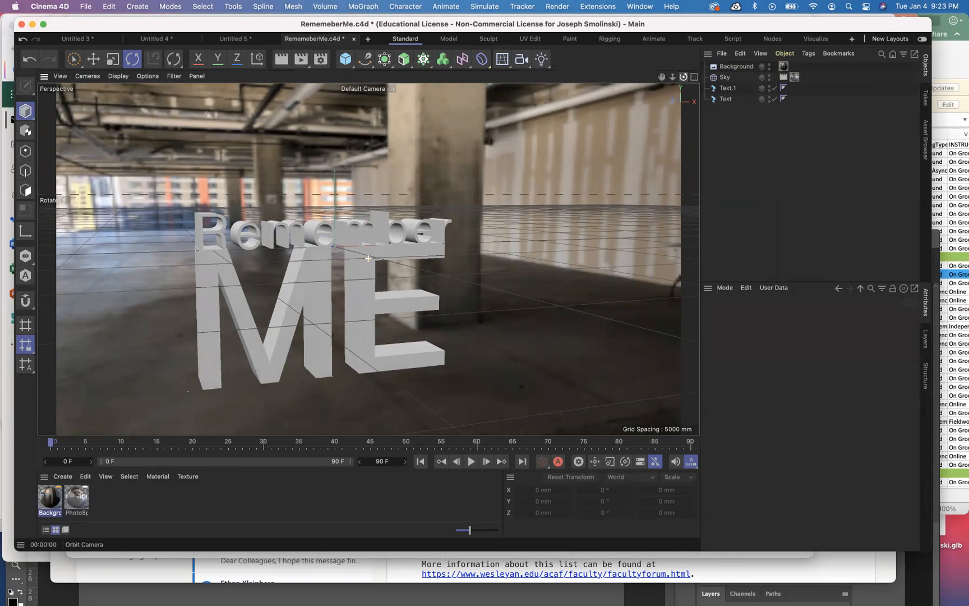
{"action": "left_click_drag", "start_coordinate": [368, 258], "coordinate": [368, 258], "text": "alt"}
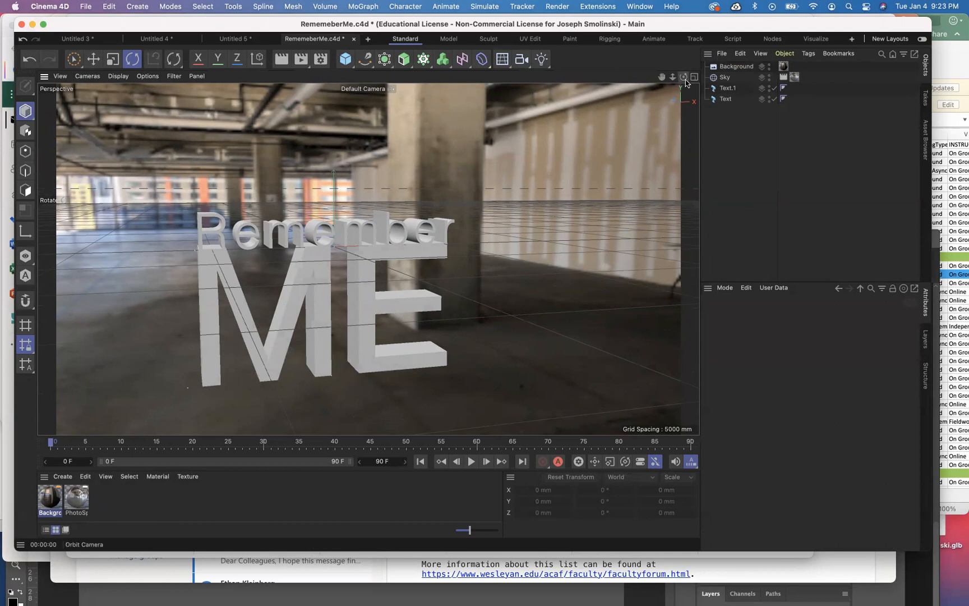
{"action": "left_click_drag", "start_coordinate": [683, 77], "coordinate": [686, 79]}
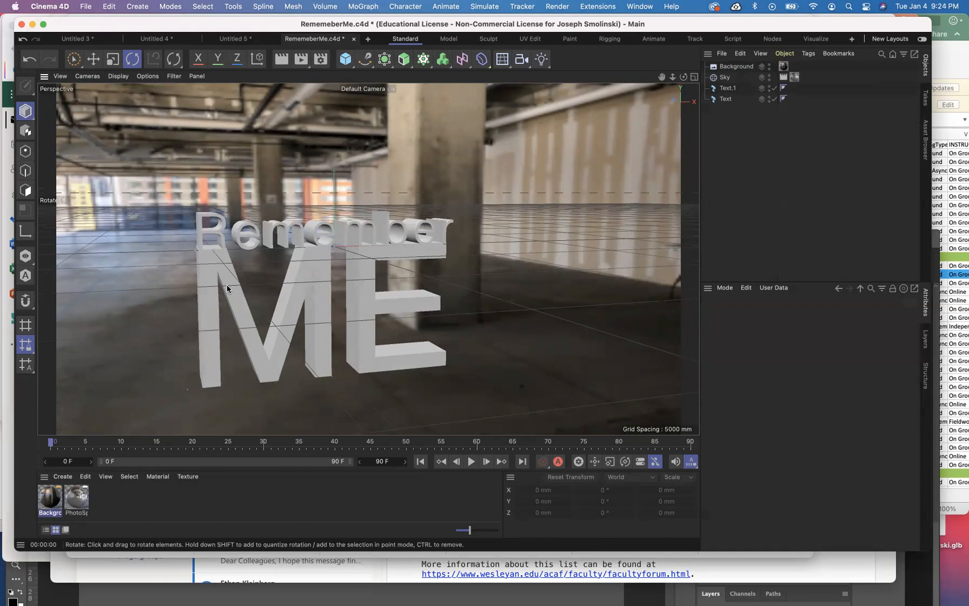
Add a Floor object and lower it to the base of the ME letters, at about Y -5595 mm
{"action": "left_click", "coordinate": [501, 59]}
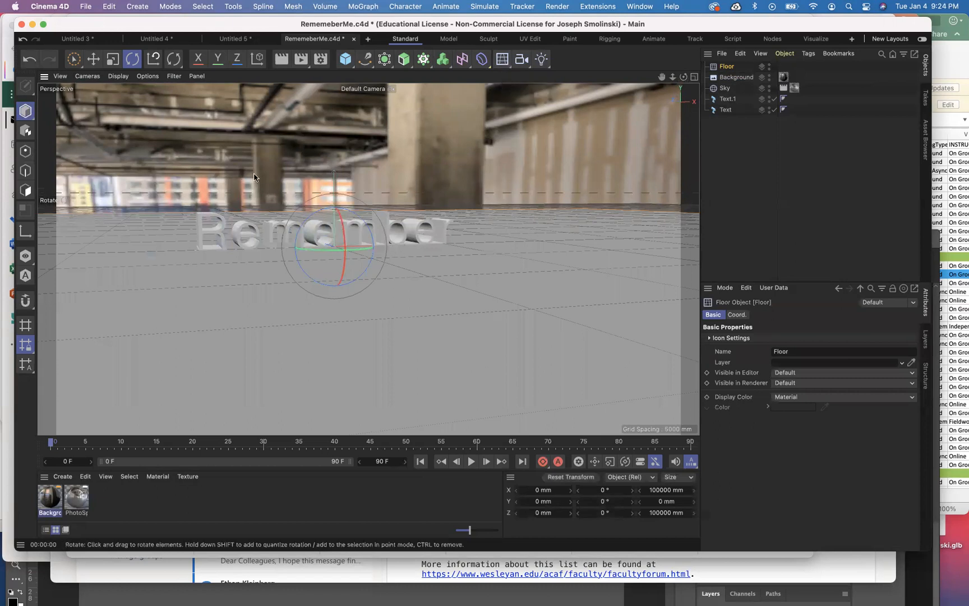
{"action": "left_click", "coordinate": [94, 59]}
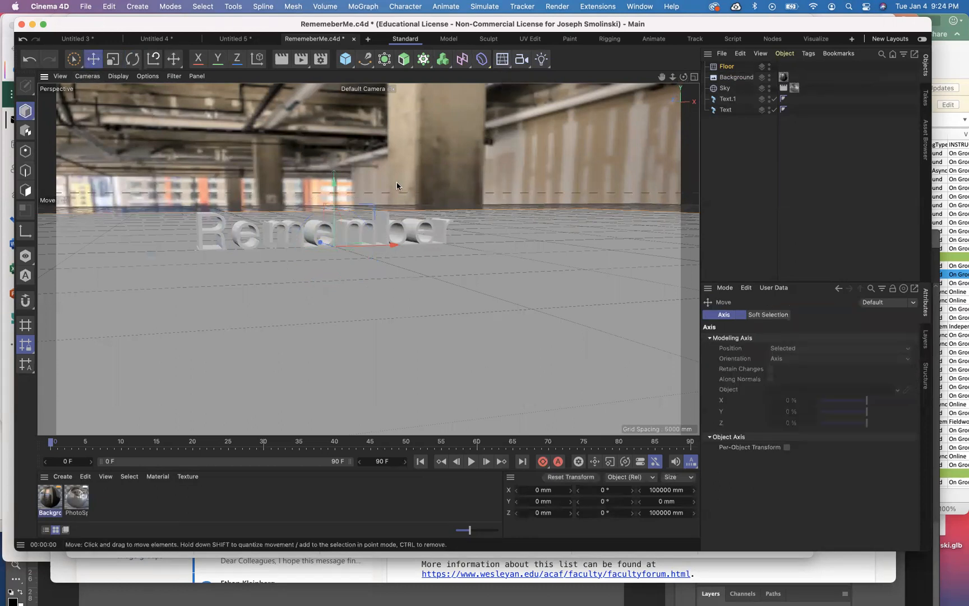
{"action": "left_click_drag", "start_coordinate": [334, 179], "coordinate": [332, 315]}
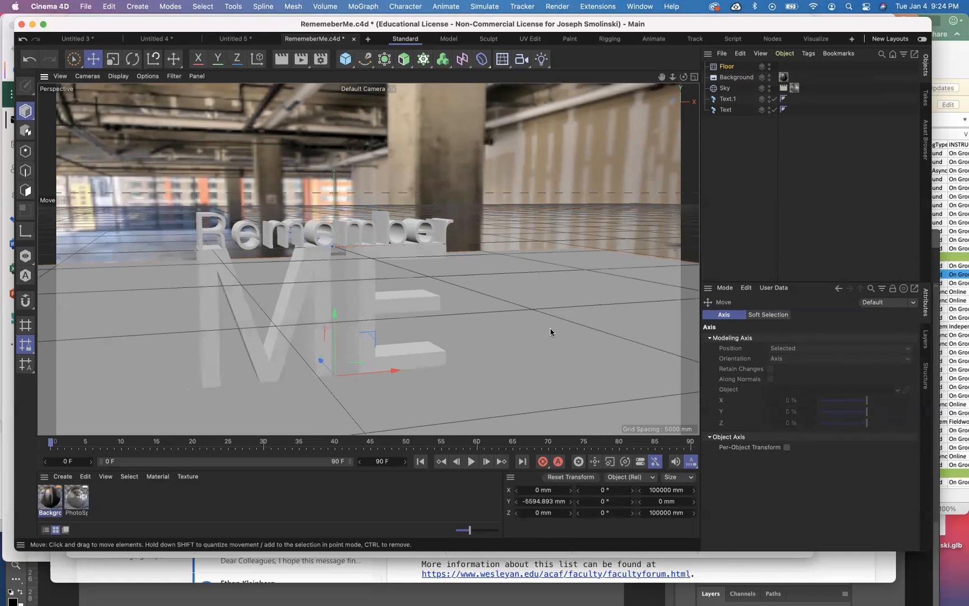
Apply the Background material to the Floor with Frontal projection and render the view
{"action": "left_click", "coordinate": [47, 498]}
{"action": "left_click_drag", "start_coordinate": [46, 498], "coordinate": [727, 66]}
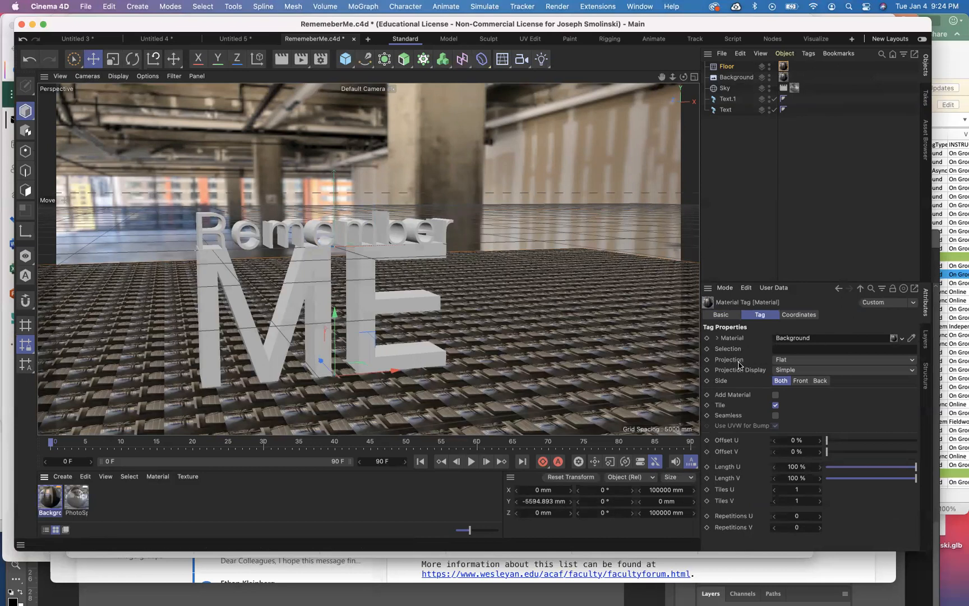
{"action": "left_click", "coordinate": [806, 360]}
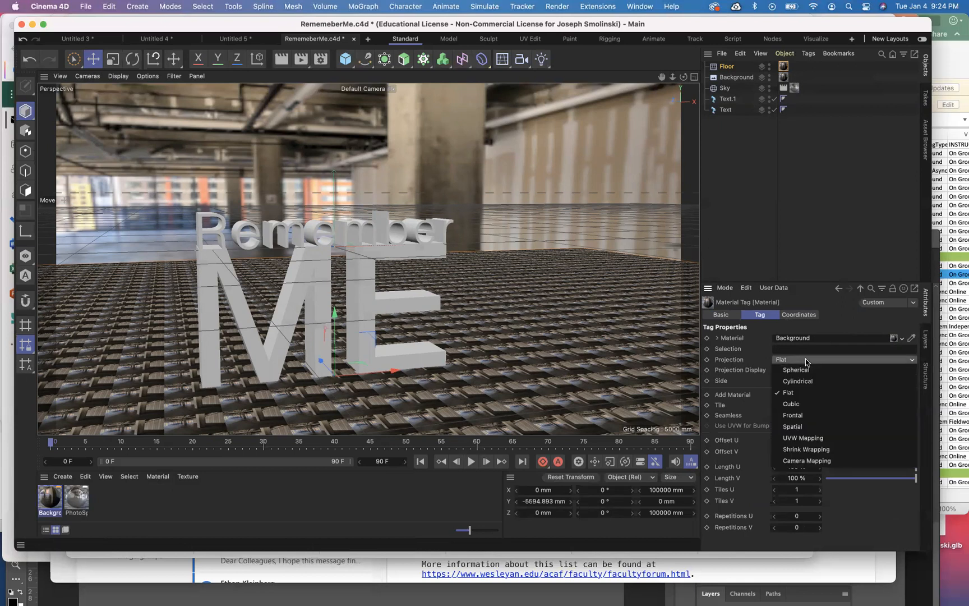
{"action": "left_click", "coordinate": [807, 415]}
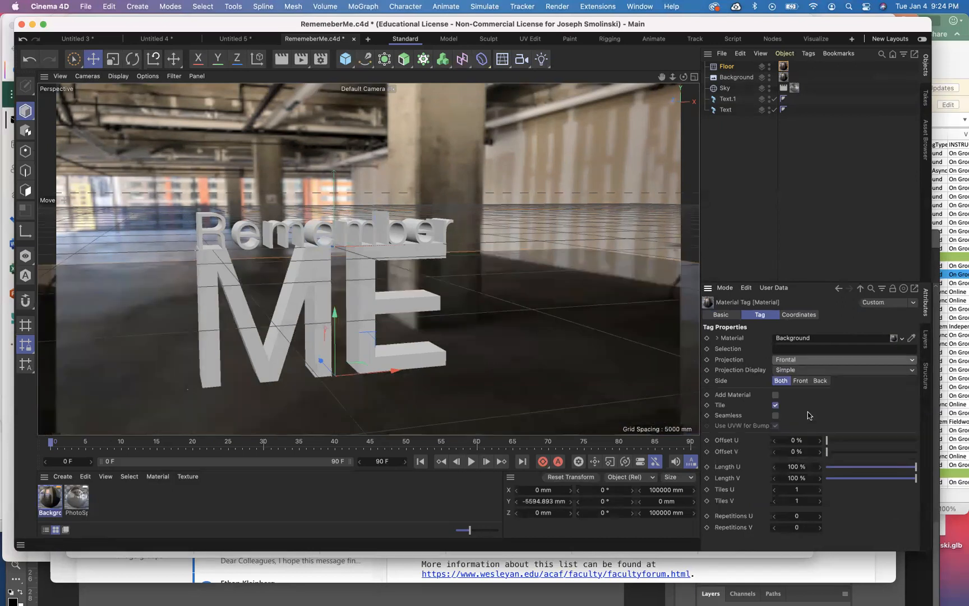
{"action": "left_click", "coordinate": [752, 195]}
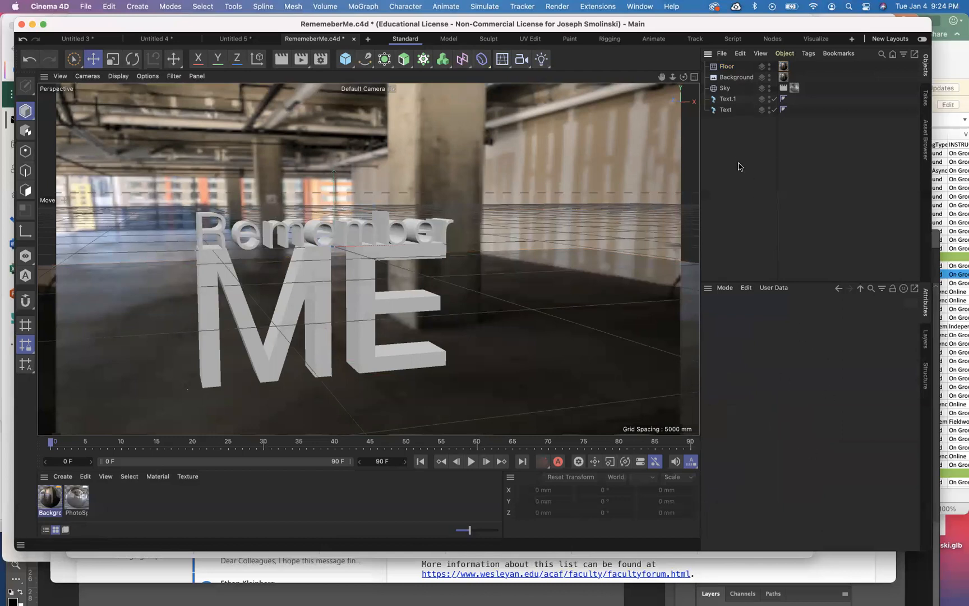
{"action": "left_click", "coordinate": [784, 67]}
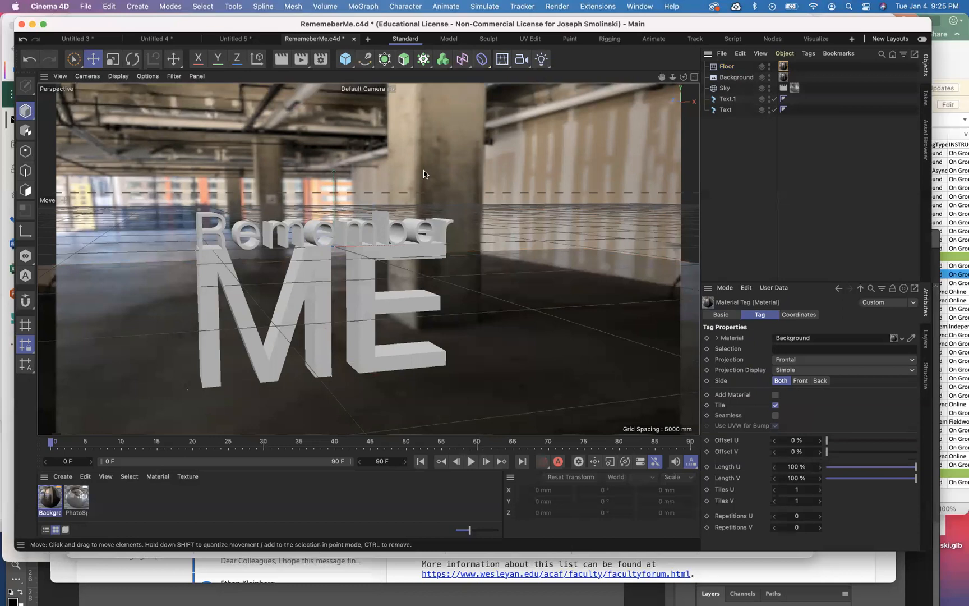
{"action": "left_click", "coordinate": [280, 60]}
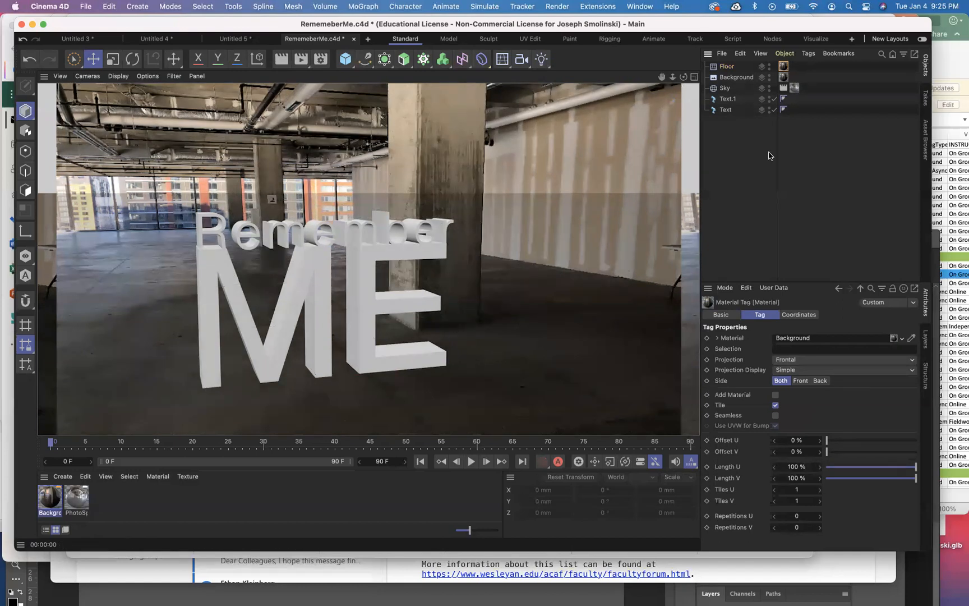
Add a Compositing tag to the Floor, enable Compositing Background for HDR Maps and render the view
{"action": "left_click", "coordinate": [726, 67]}
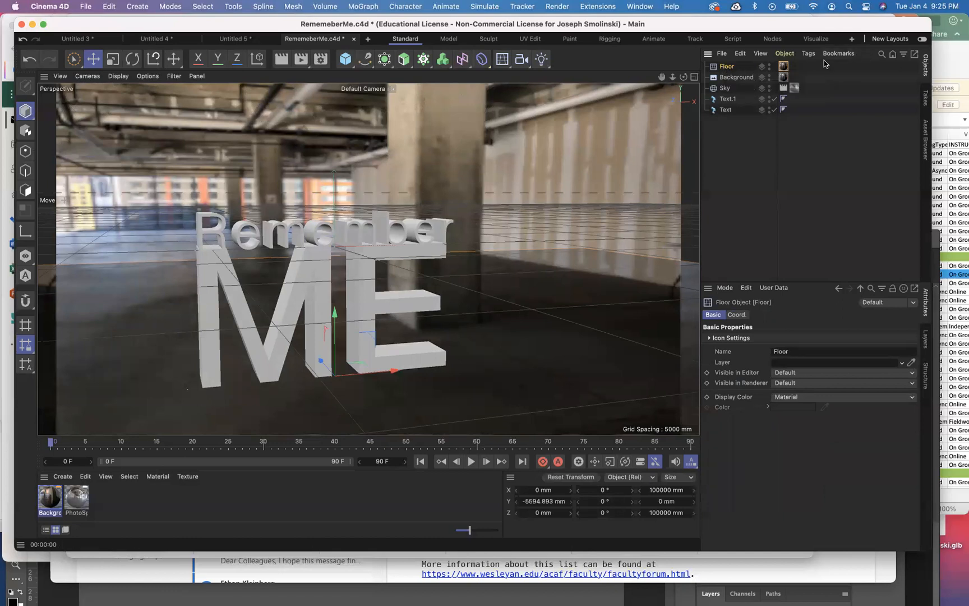
{"action": "left_click", "coordinate": [808, 54]}
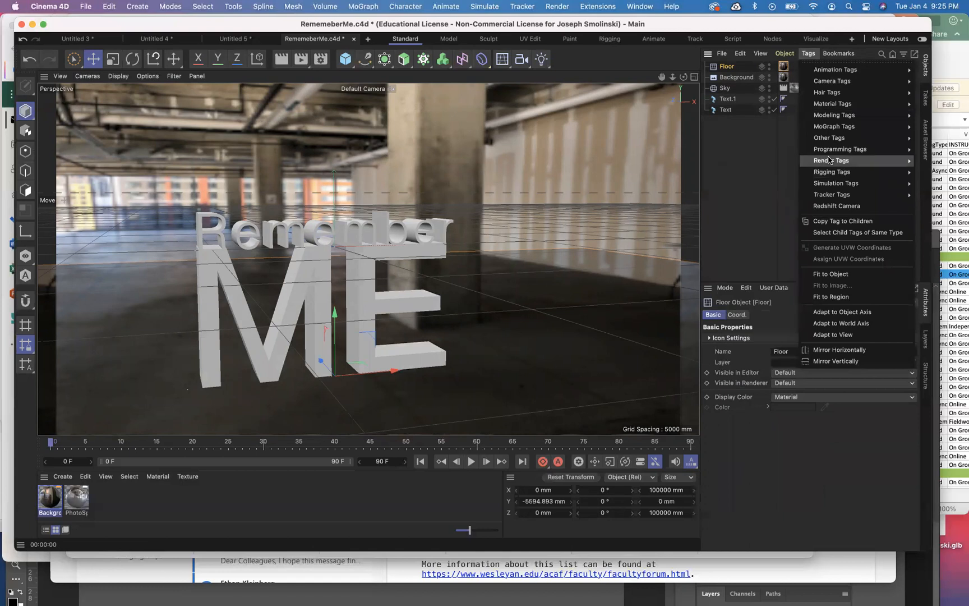
{"action": "mouse_move", "coordinate": [829, 161]}
{"action": "left_click", "coordinate": [781, 174]}
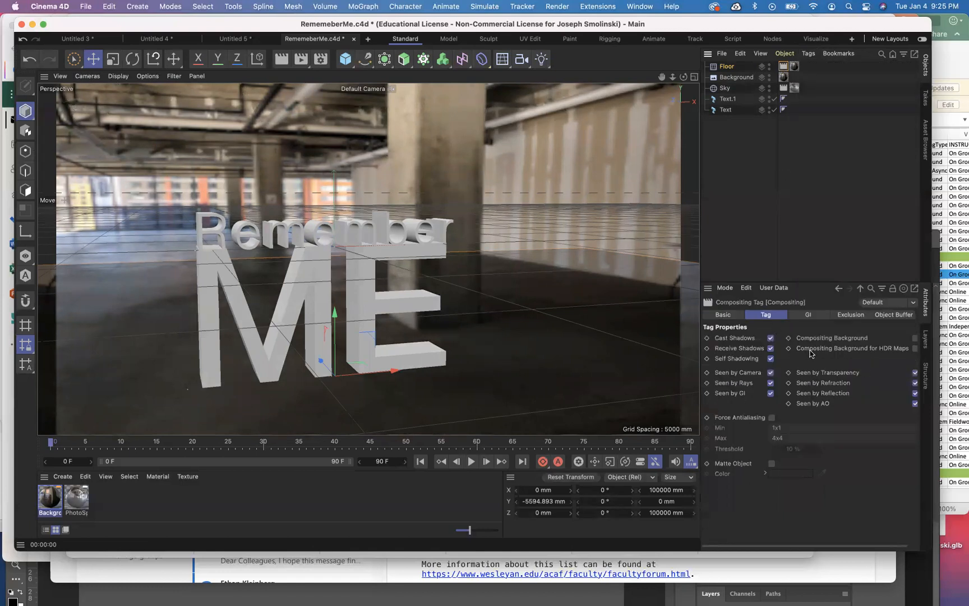
{"action": "left_click", "coordinate": [915, 348]}
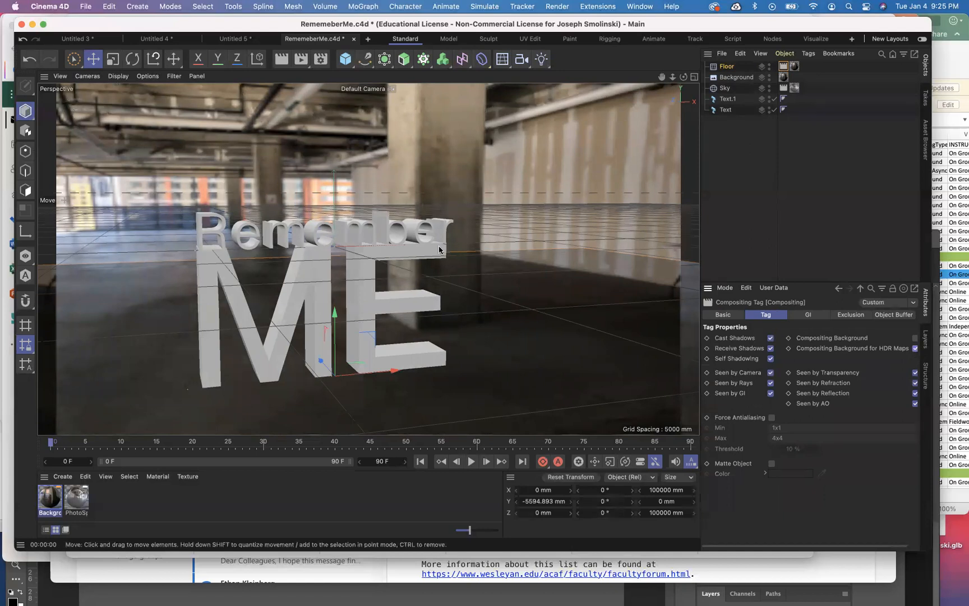
{"action": "left_click", "coordinate": [282, 60]}
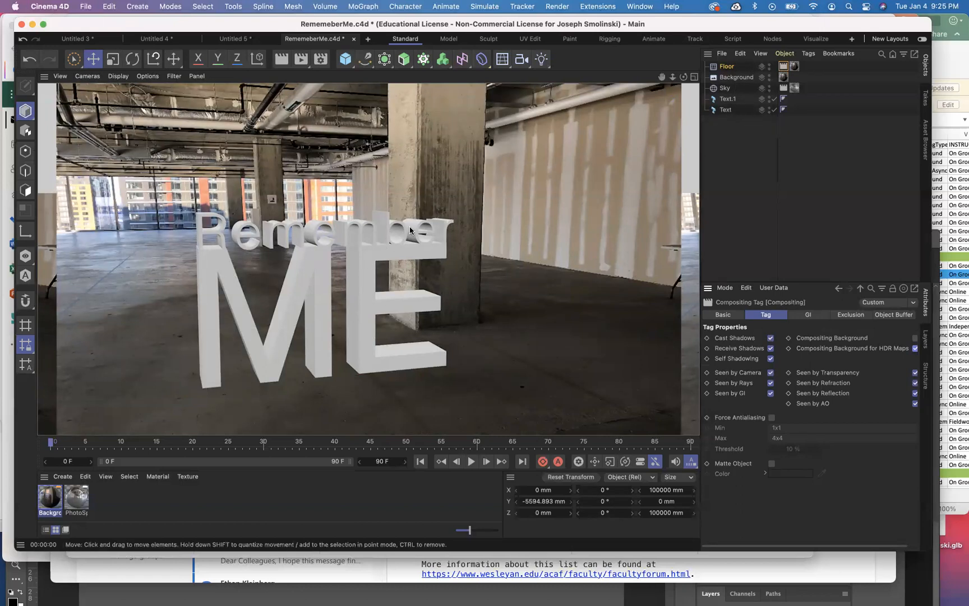
Group the Text.1 and Text objects together under one null
{"action": "left_click", "coordinate": [727, 99]}
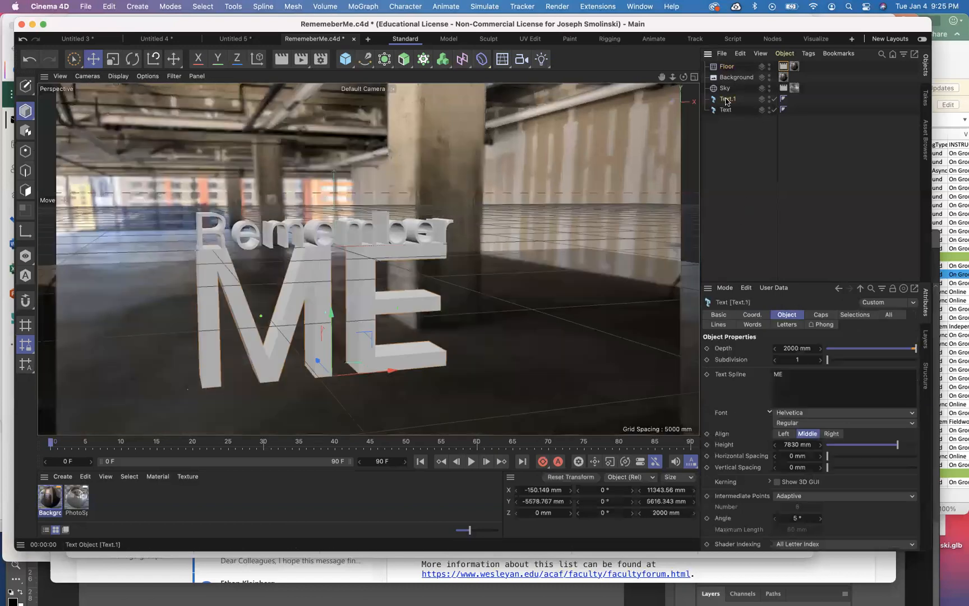
{"action": "left_click", "coordinate": [728, 110], "text": "shift"}
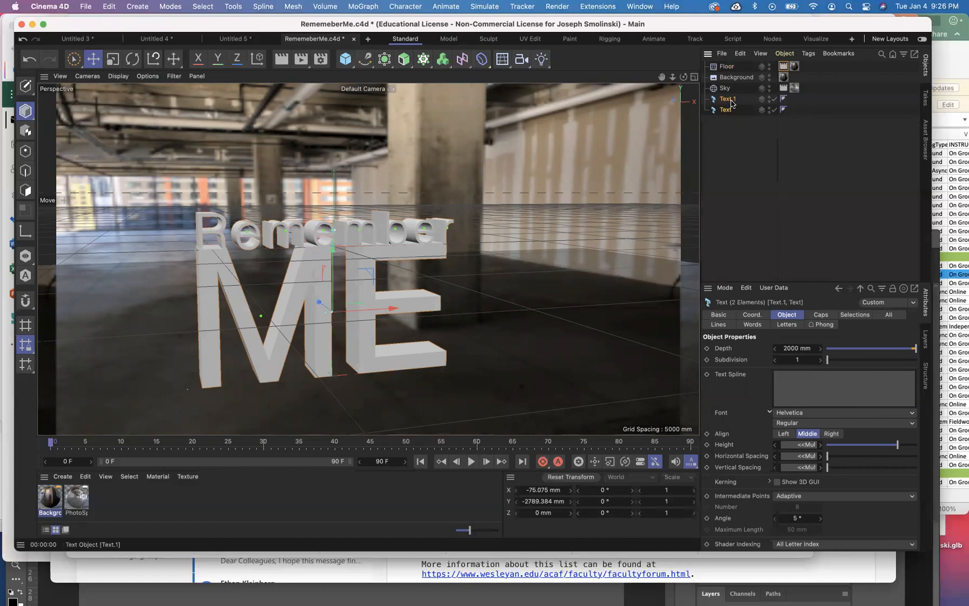
{"action": "left_click", "coordinate": [784, 53]}
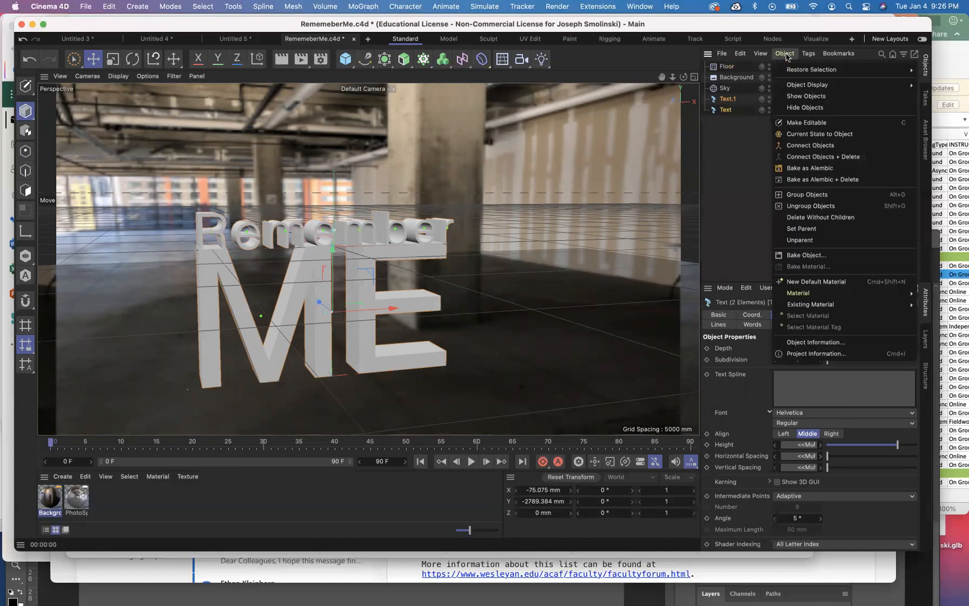
{"action": "left_click", "coordinate": [806, 195]}
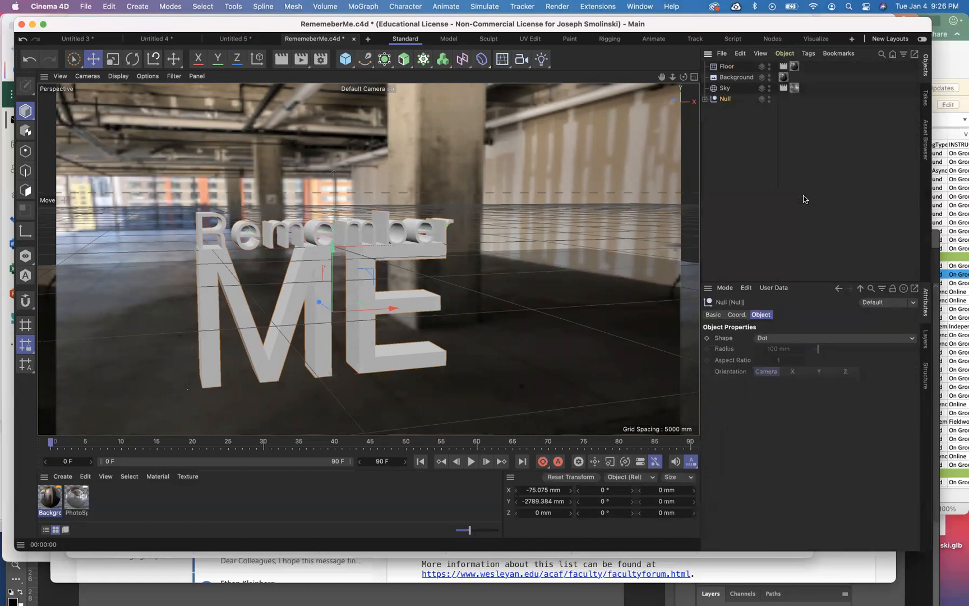
Expand the new null to check its two text objects and rename it rememberMe
{"action": "left_click", "coordinate": [705, 100]}
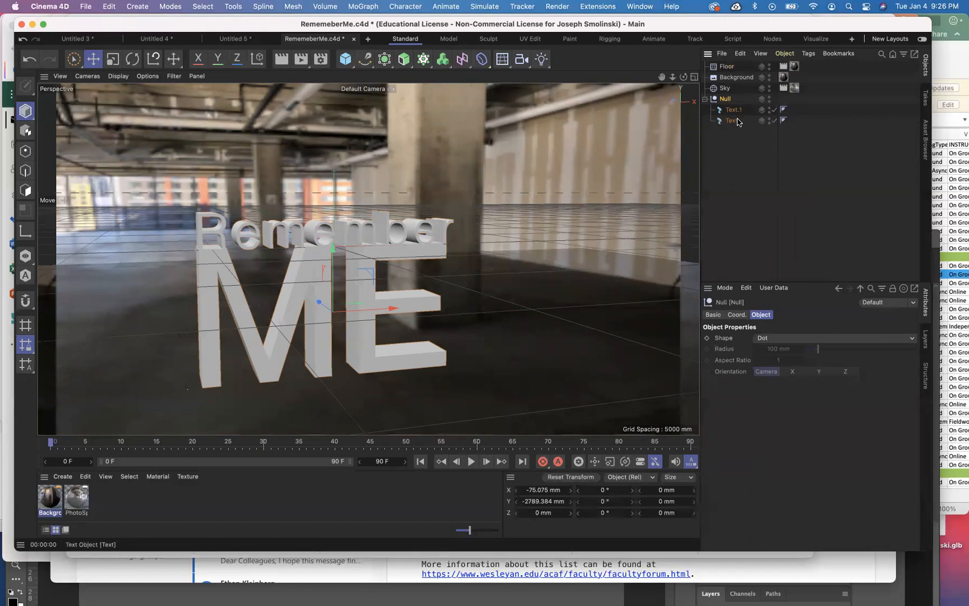
{"action": "left_click", "coordinate": [737, 121]}
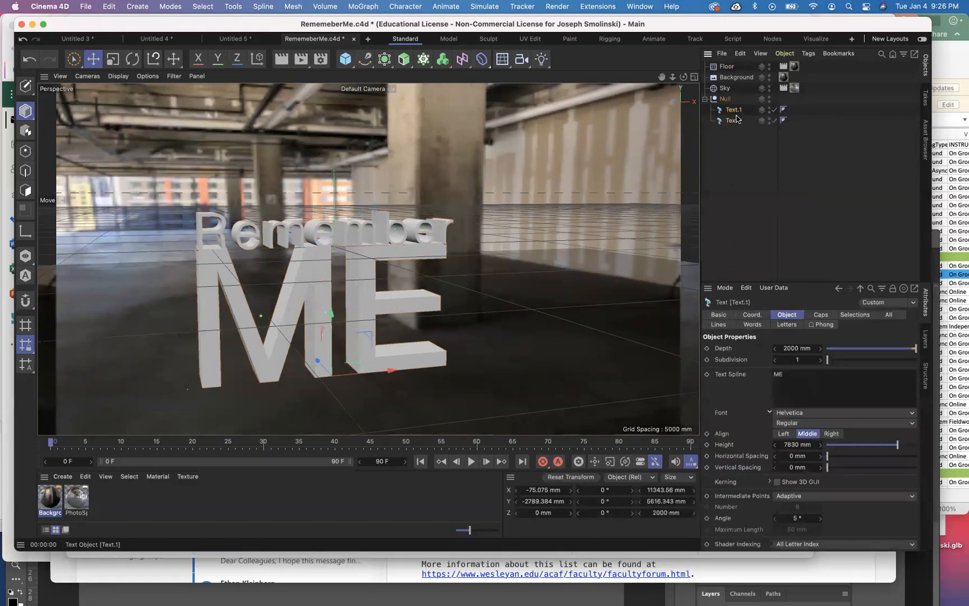
{"action": "left_click", "coordinate": [726, 99]}
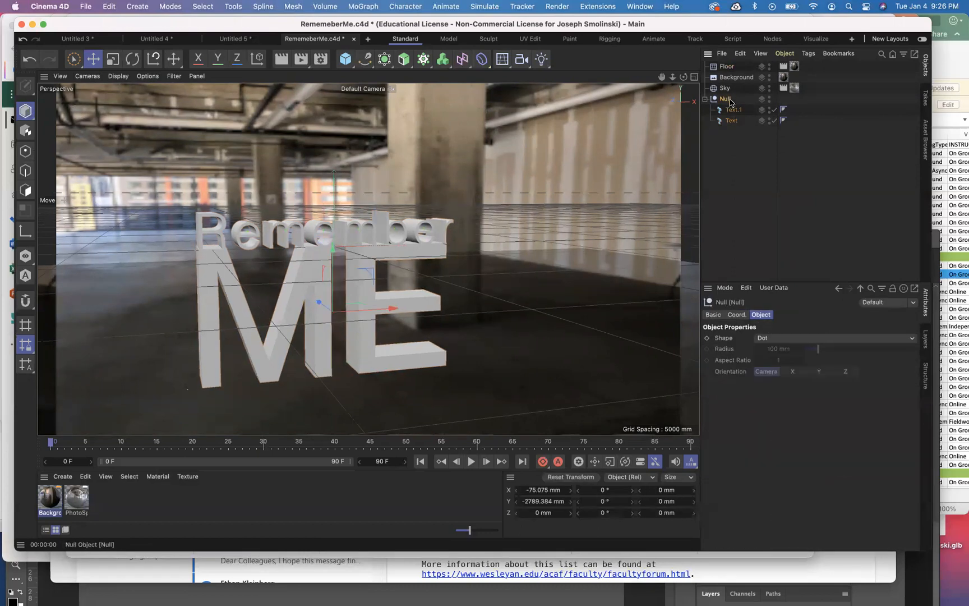
{"action": "double_click", "coordinate": [728, 100]}
{"action": "key", "text": "BackSpace"}
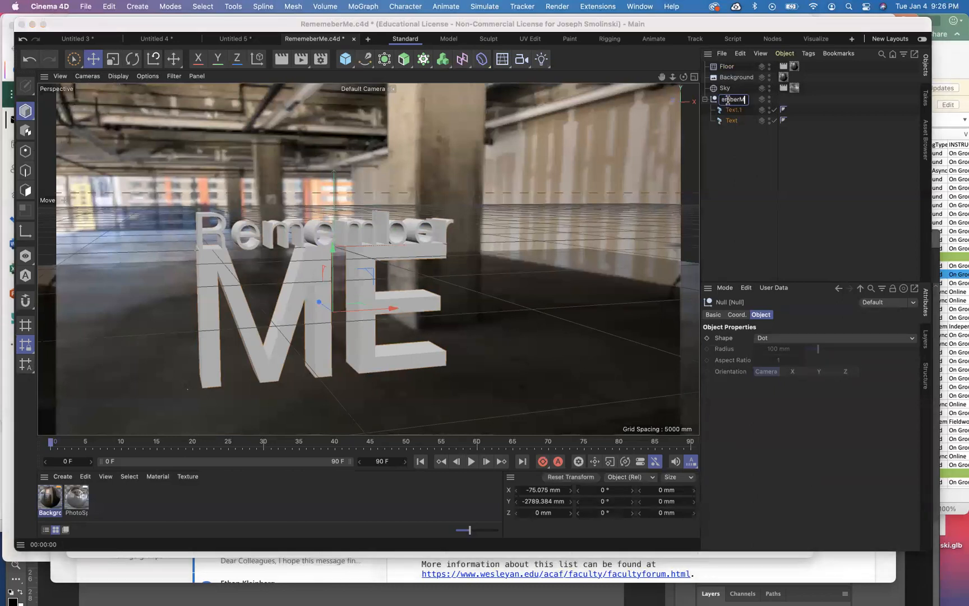
{"action": "type", "text": "rememberMe"}
{"action": "left_click", "coordinate": [740, 151]}
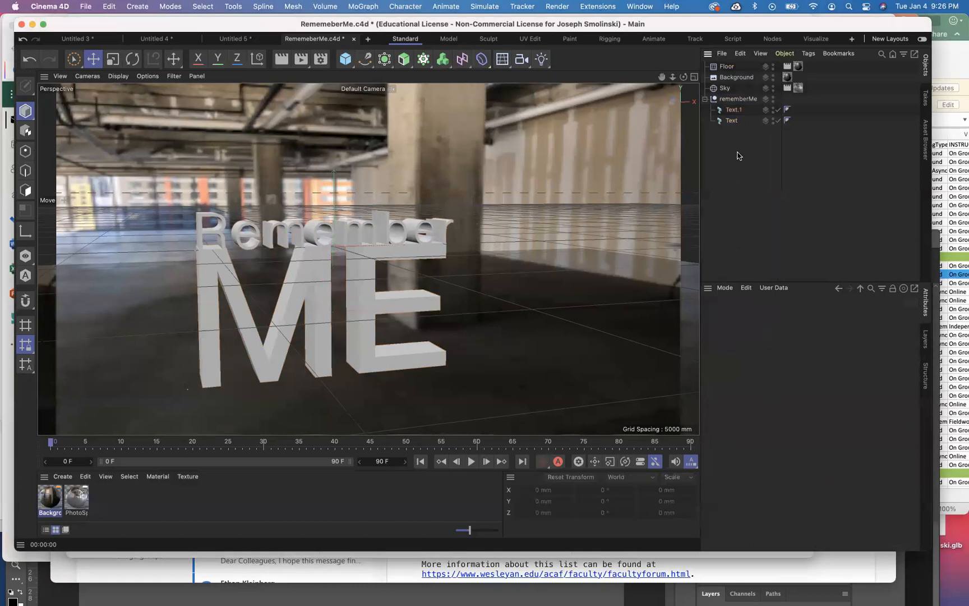
Rotate the rememberMe group to a heading of about -42° and move it to about X -3036 mm, Z 2674 mm
{"action": "left_click", "coordinate": [738, 100]}
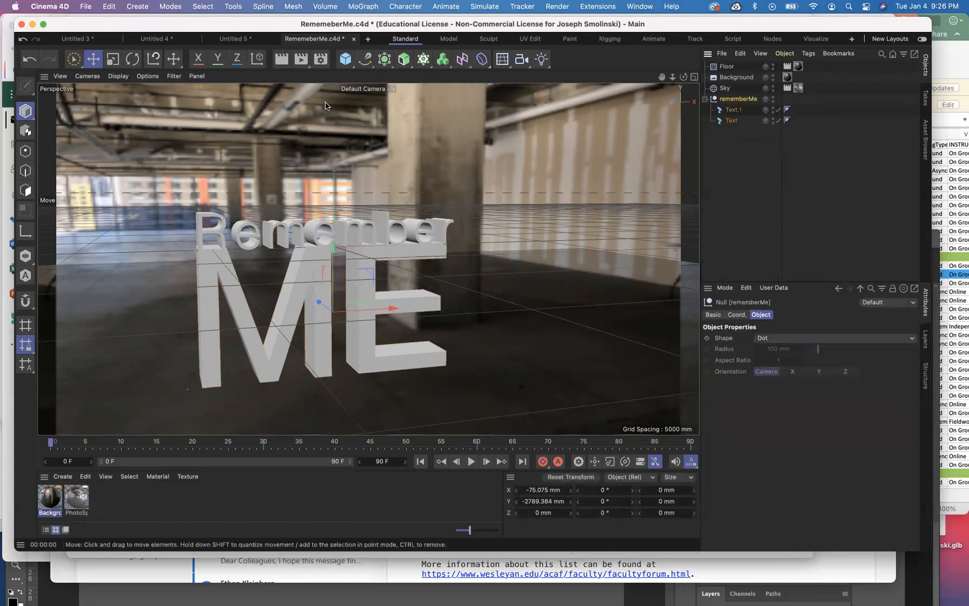
{"action": "left_click", "coordinate": [132, 58]}
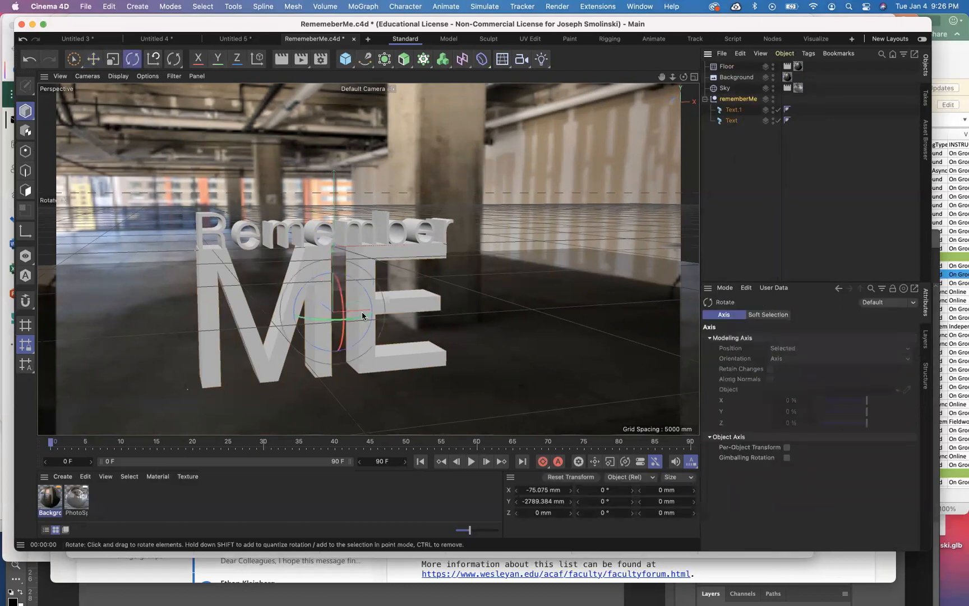
{"action": "left_click_drag", "start_coordinate": [359, 321], "coordinate": [301, 323]}
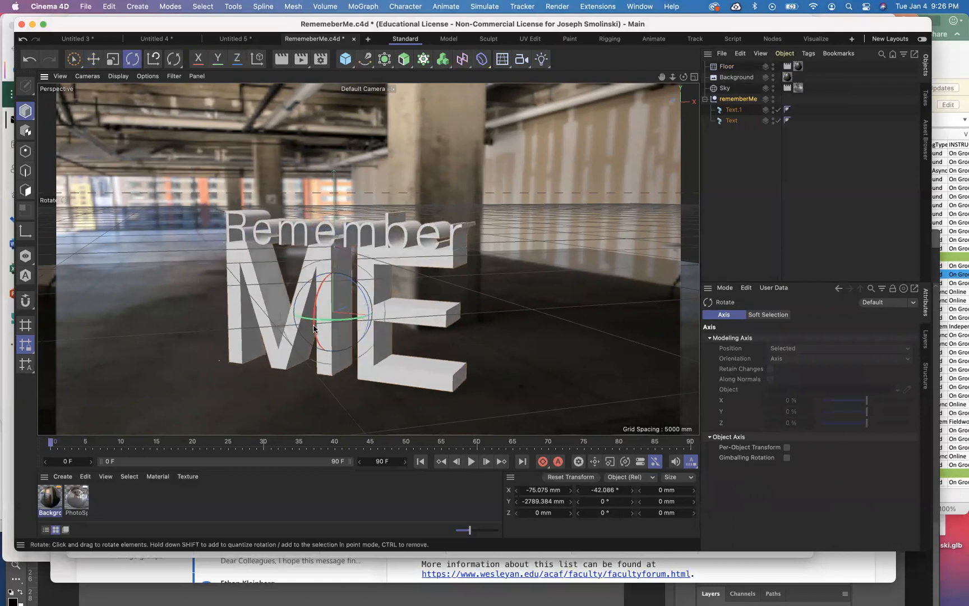
{"action": "left_click", "coordinate": [93, 59]}
{"action": "left_click_drag", "start_coordinate": [393, 317], "coordinate": [294, 309]}
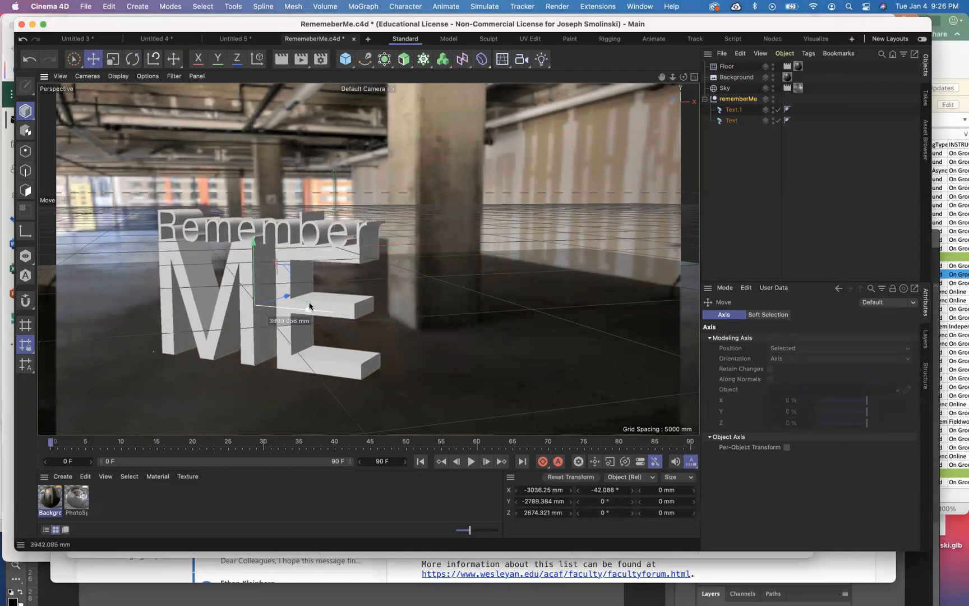
Scale up the rememberMe group and raise it to a Y position of about -1713 mm
{"action": "left_click", "coordinate": [112, 58]}
{"action": "left_click_drag", "start_coordinate": [171, 290], "coordinate": [314, 217]}
{"action": "key", "text": "e"}
{"action": "left_click_drag", "start_coordinate": [256, 243], "coordinate": [259, 217]}
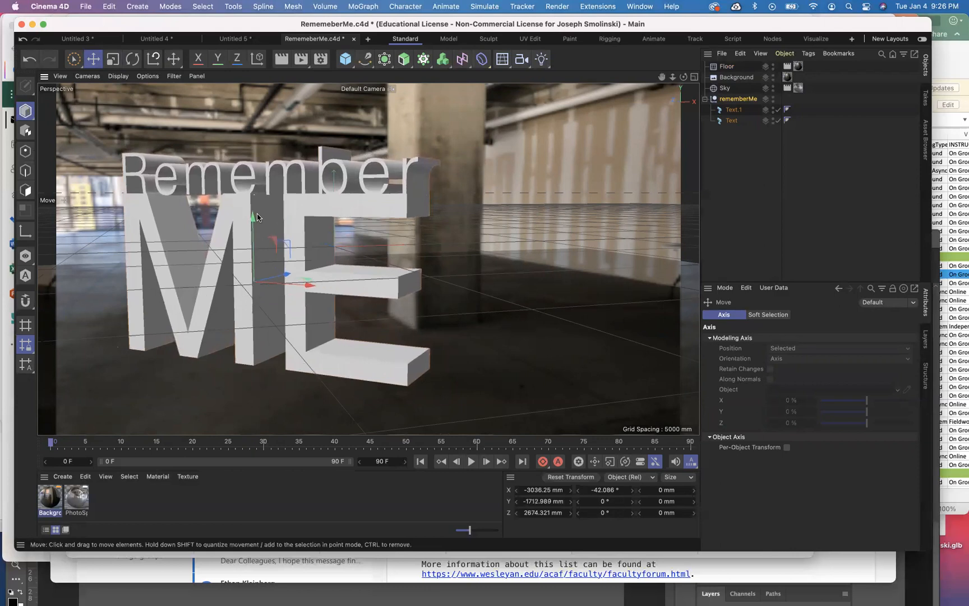
Enlarge the rememberMe group by about another 25% and raise it to a Y position of about -775 mm
{"action": "left_click", "coordinate": [113, 58]}
{"action": "left_click_drag", "start_coordinate": [114, 255], "coordinate": [216, 200]}
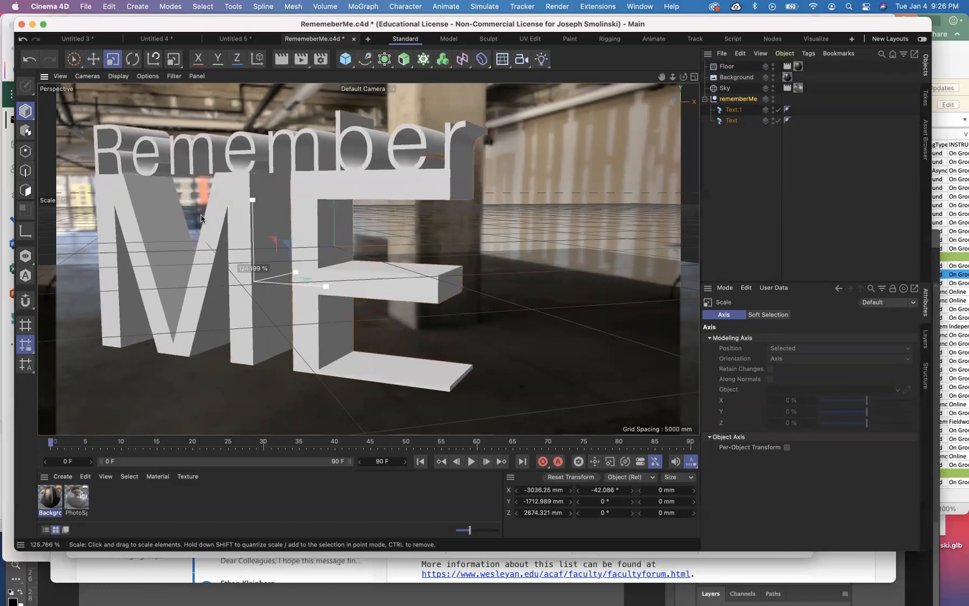
{"action": "left_click", "coordinate": [92, 59]}
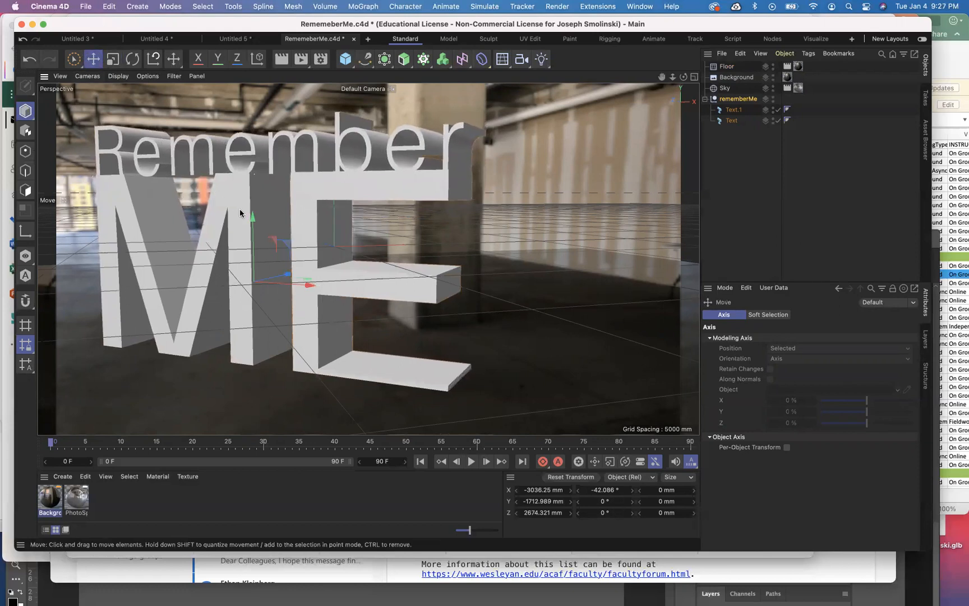
{"action": "left_click_drag", "start_coordinate": [253, 220], "coordinate": [260, 198]}
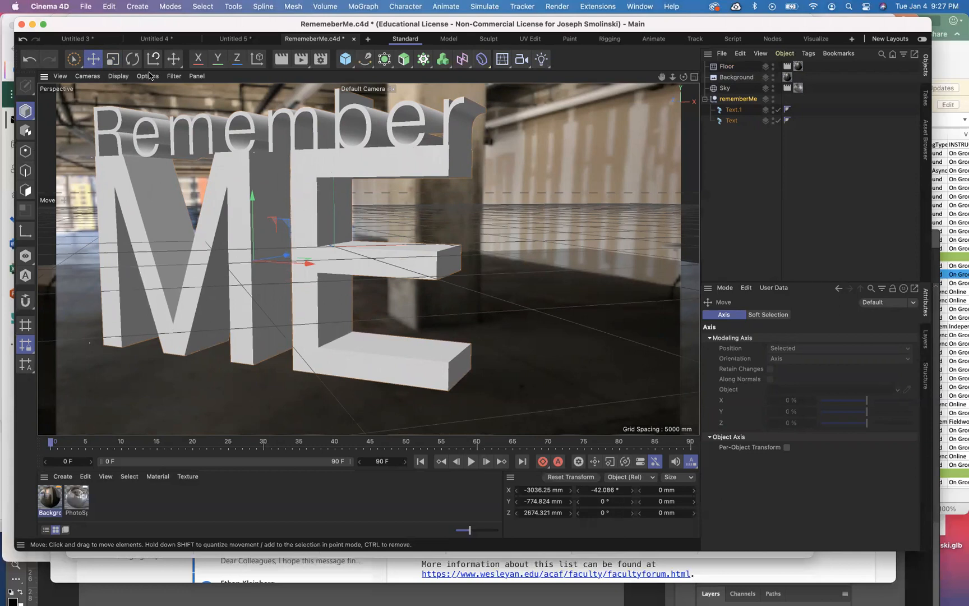
Rotate the rememberMe group to a heading of about -54° and render the view
{"action": "left_click", "coordinate": [133, 58]}
{"action": "left_click_drag", "start_coordinate": [262, 269], "coordinate": [251, 273]}
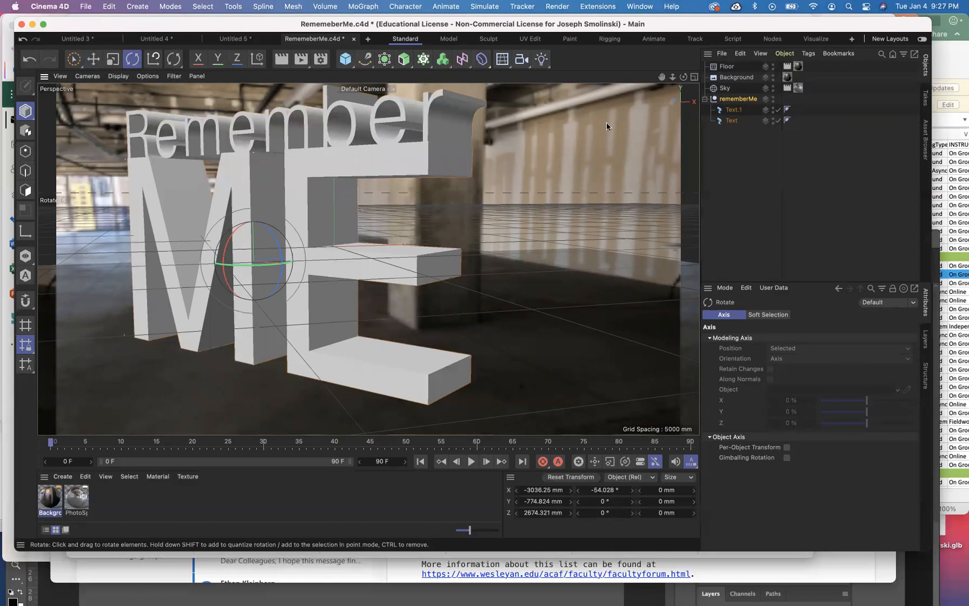
{"action": "left_click", "coordinate": [282, 60]}
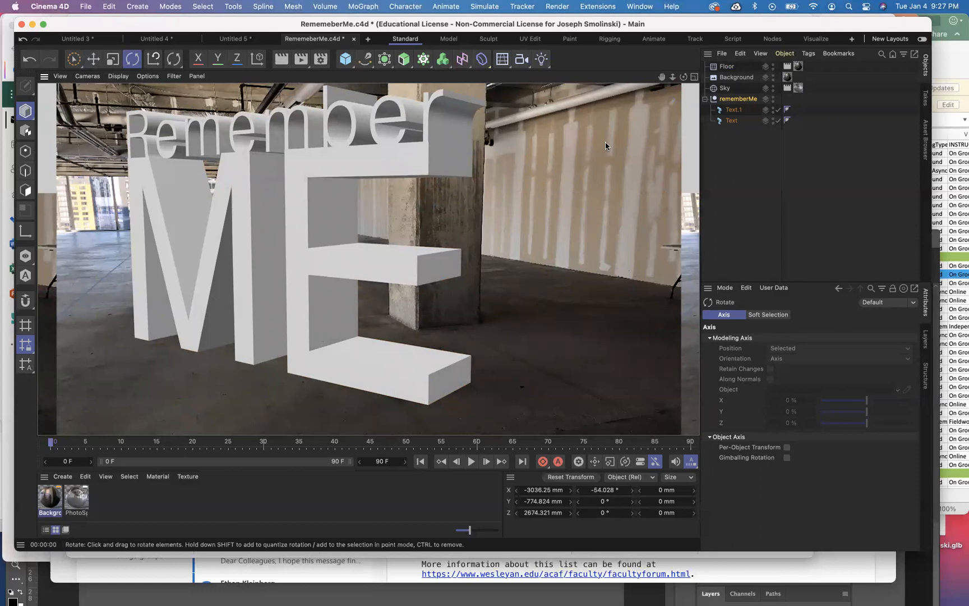
Change the renderer in the render settings to Physical
{"action": "left_click", "coordinate": [320, 60]}
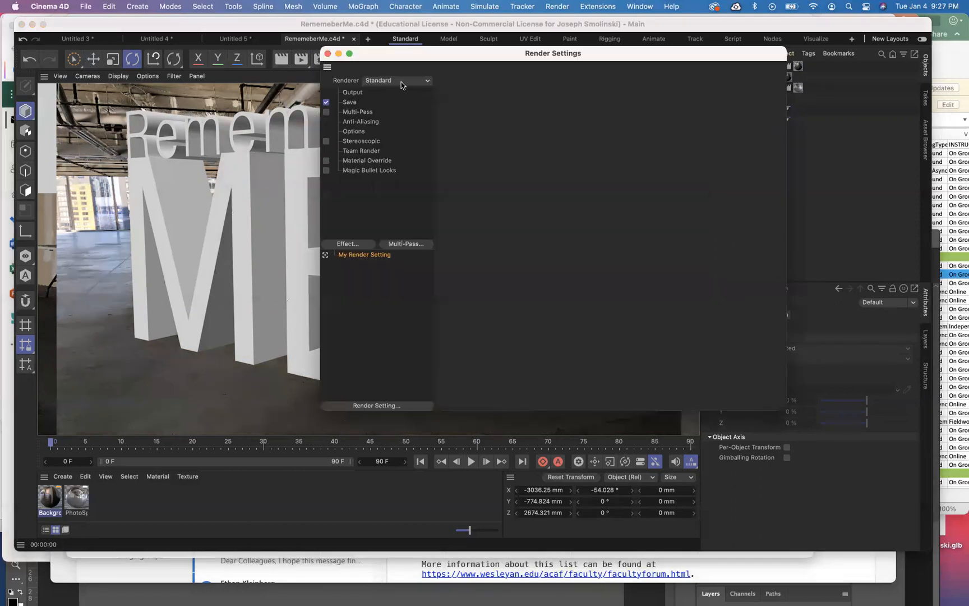
{"action": "left_click", "coordinate": [399, 80]}
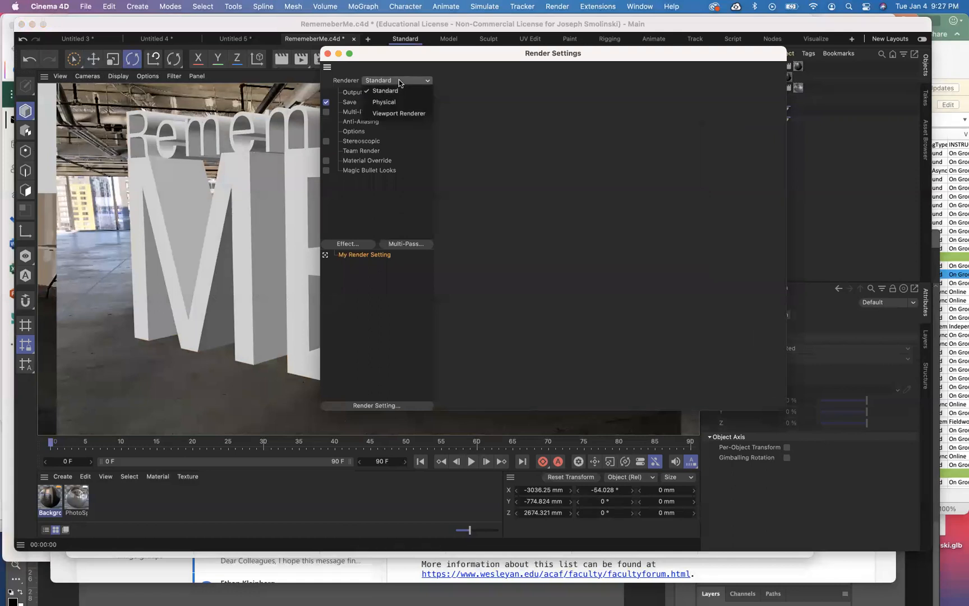
{"action": "left_click", "coordinate": [399, 100]}
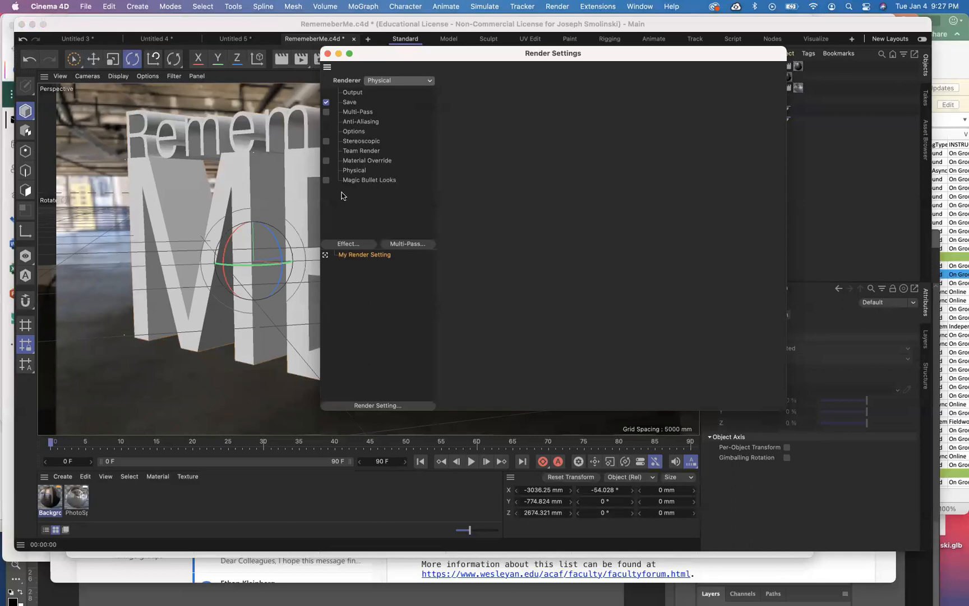
Add the Global Illumination effect with the Interior - Preview preset and render the view
{"action": "left_click", "coordinate": [348, 244]}
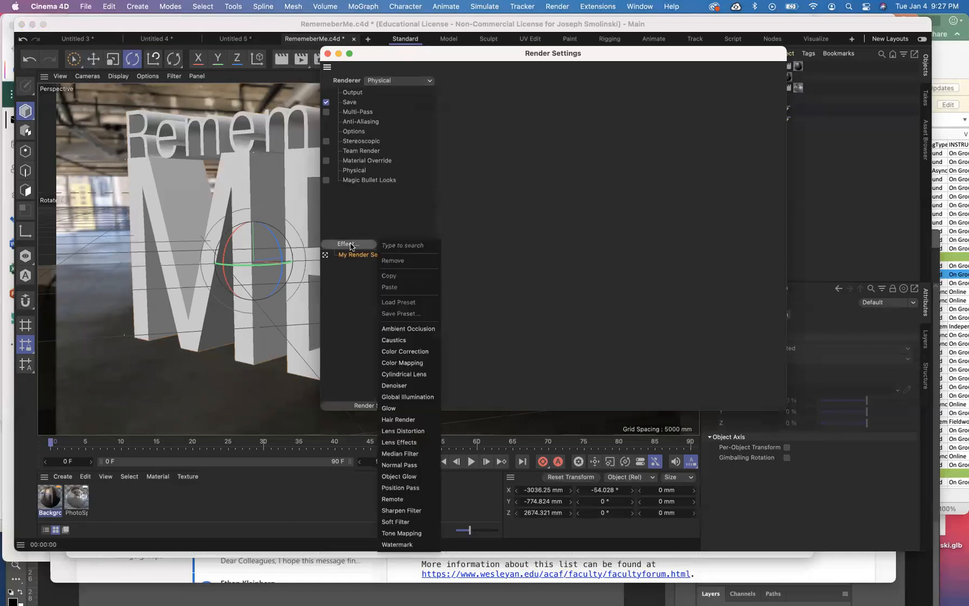
{"action": "left_click", "coordinate": [406, 396]}
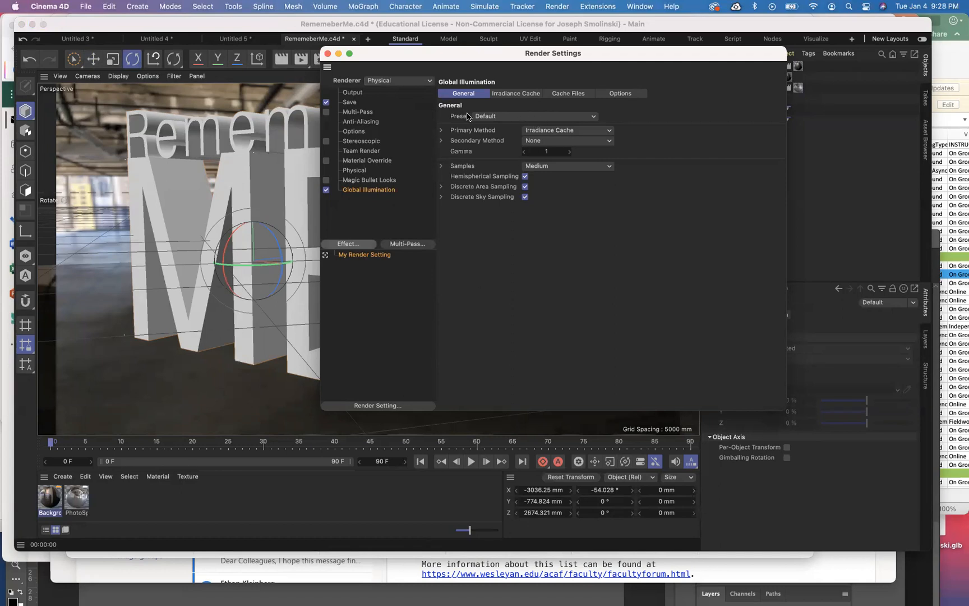
{"action": "left_click", "coordinate": [504, 116]}
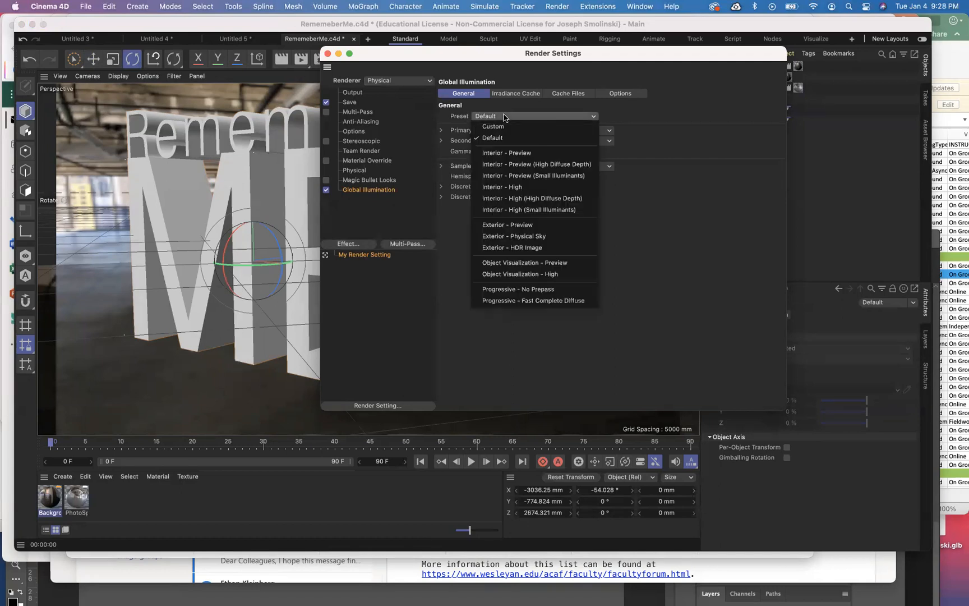
{"action": "left_click", "coordinate": [515, 156]}
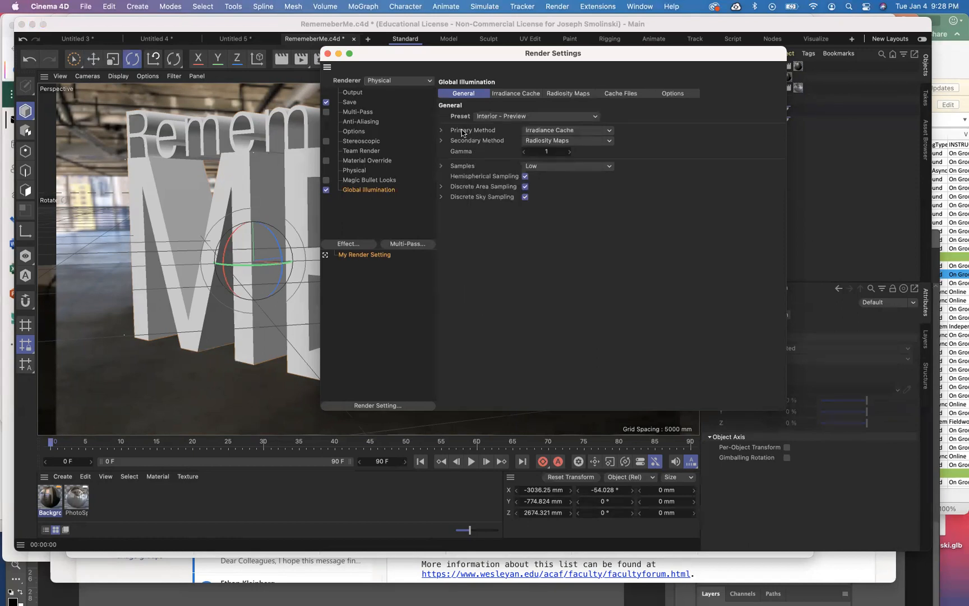
{"action": "left_click", "coordinate": [328, 54]}
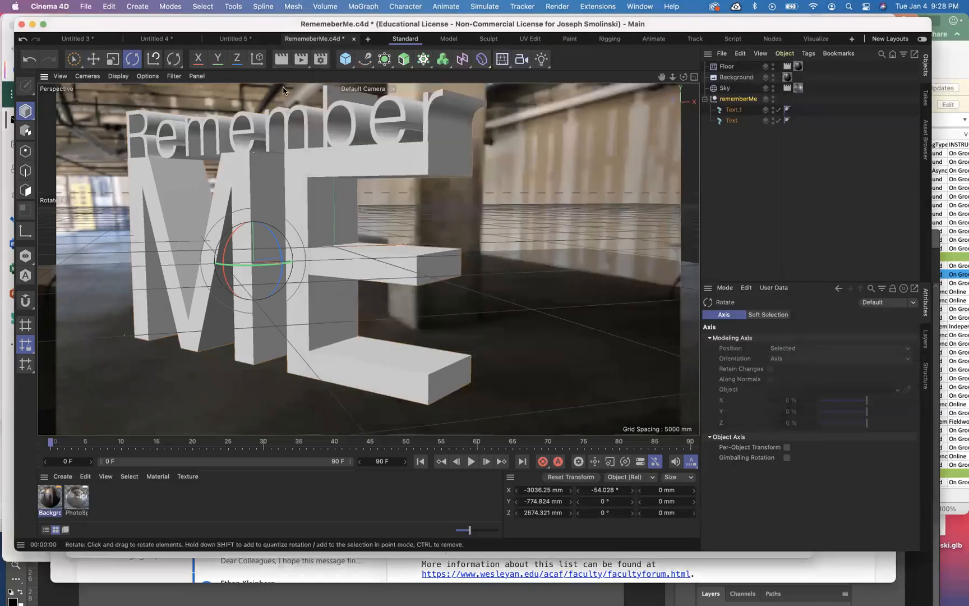
{"action": "left_click", "coordinate": [281, 62]}
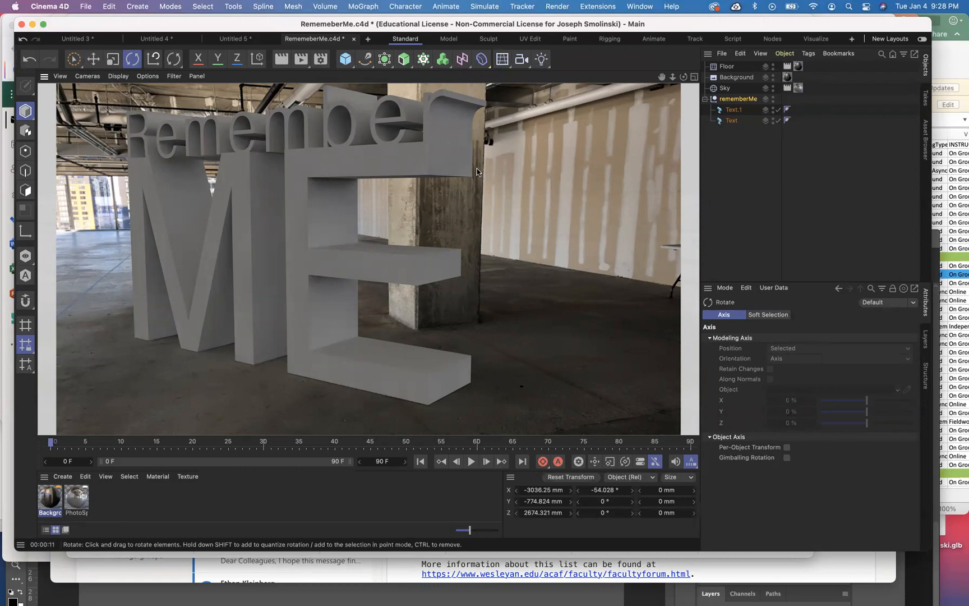
Add the Ambient Occlusion effect to the render settings and render the view again
{"action": "left_click", "coordinate": [320, 60]}
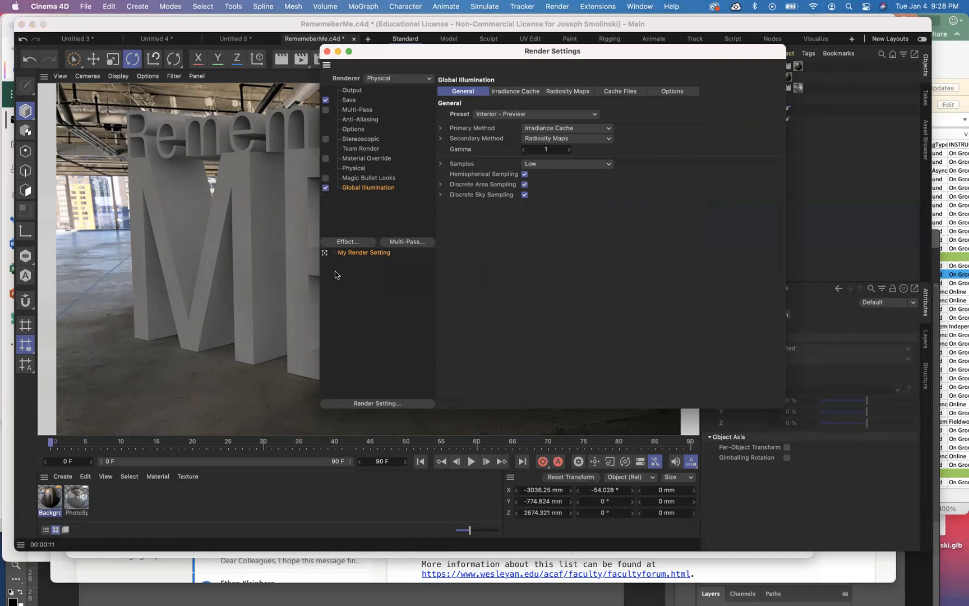
{"action": "left_click", "coordinate": [348, 242]}
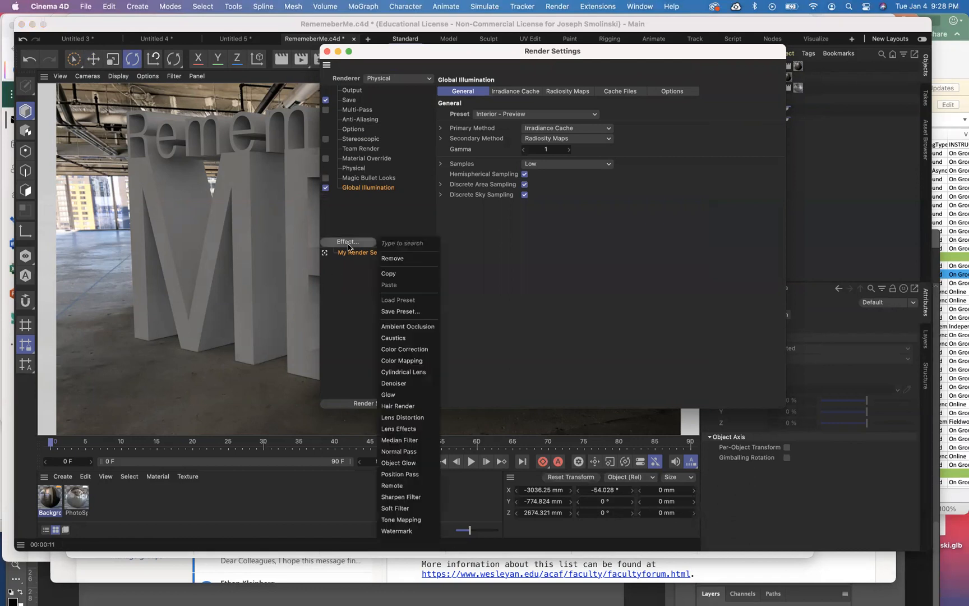
{"action": "left_click", "coordinate": [407, 328]}
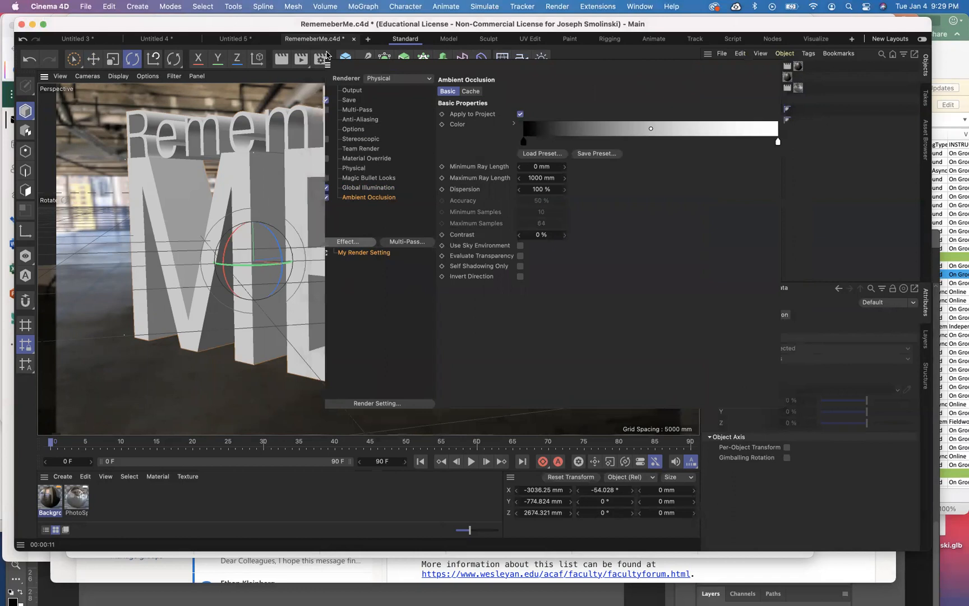
{"action": "left_click", "coordinate": [327, 53]}
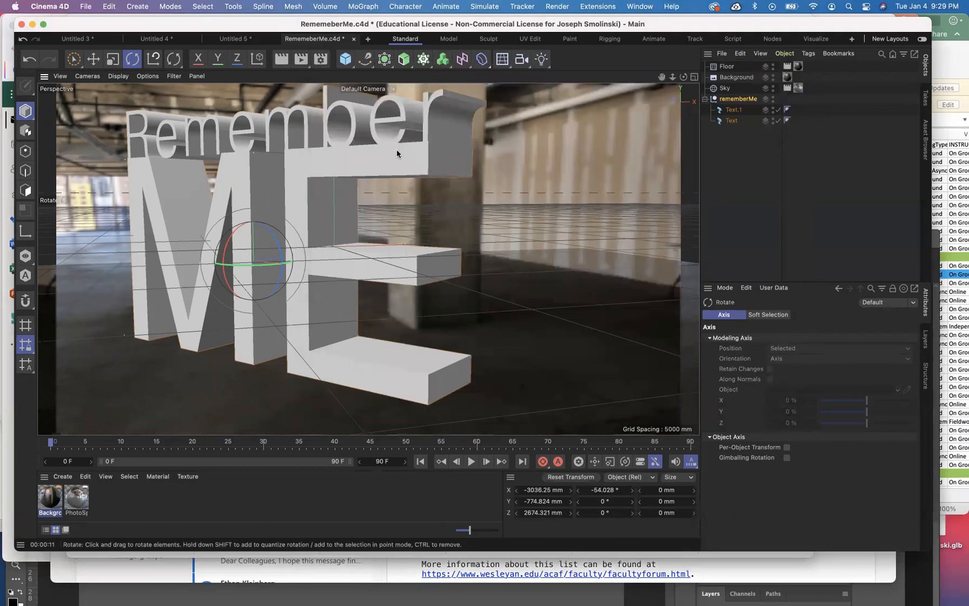
{"action": "left_click", "coordinate": [280, 60]}
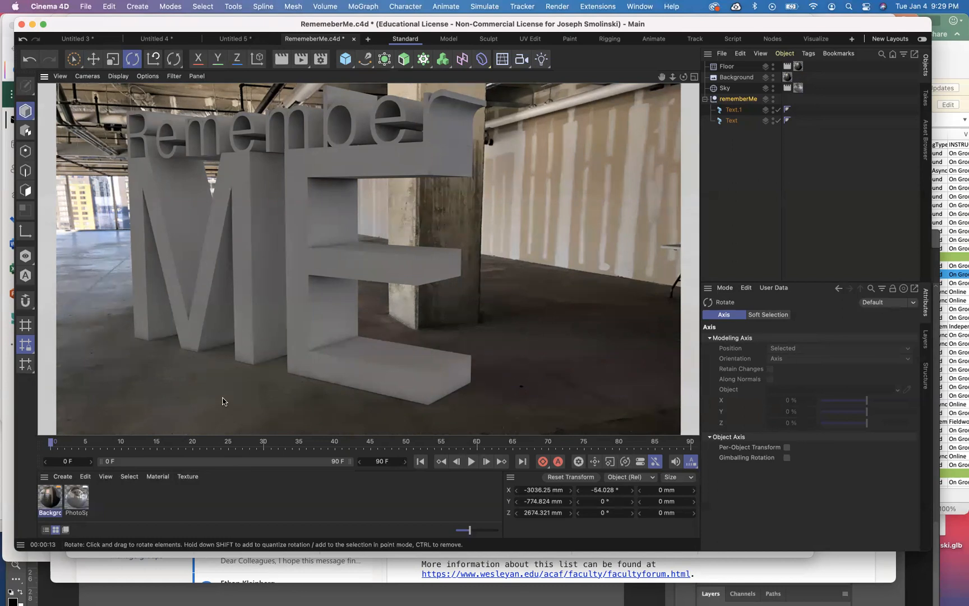
Create a new default material and colour it pale pink with saturation 20% and value 100%
{"action": "left_click", "coordinate": [63, 477]}
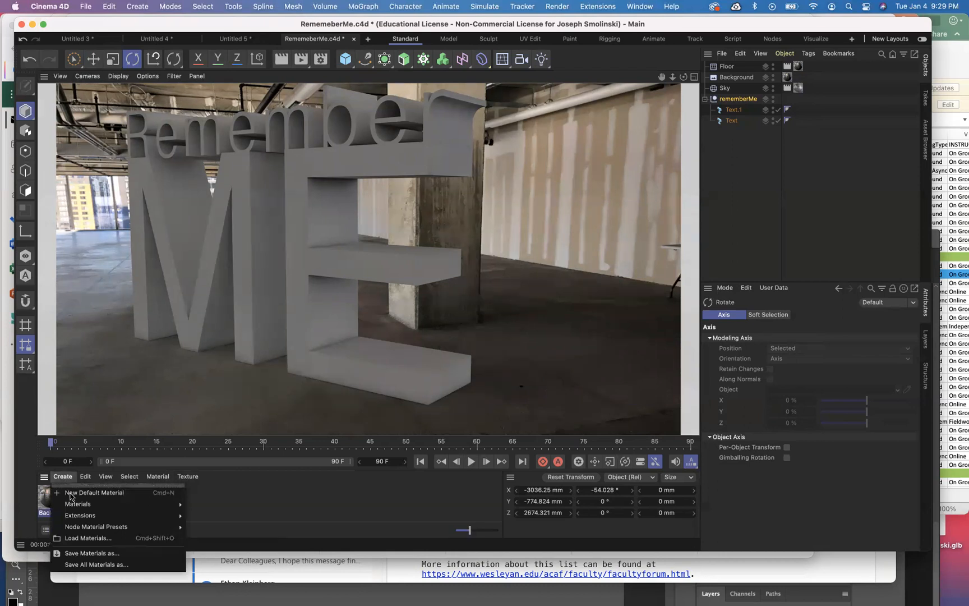
{"action": "left_click", "coordinate": [70, 493]}
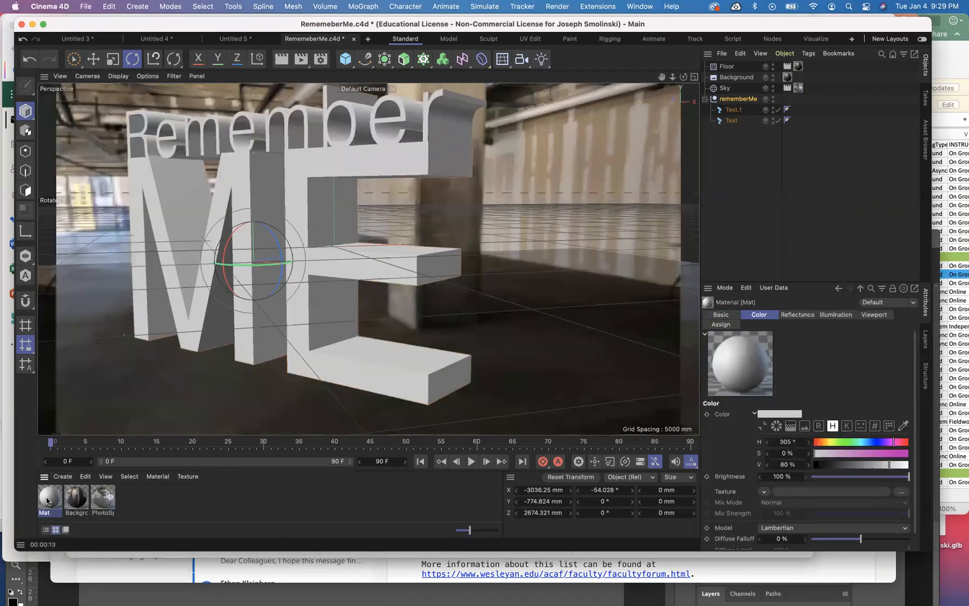
{"action": "double_click", "coordinate": [47, 501]}
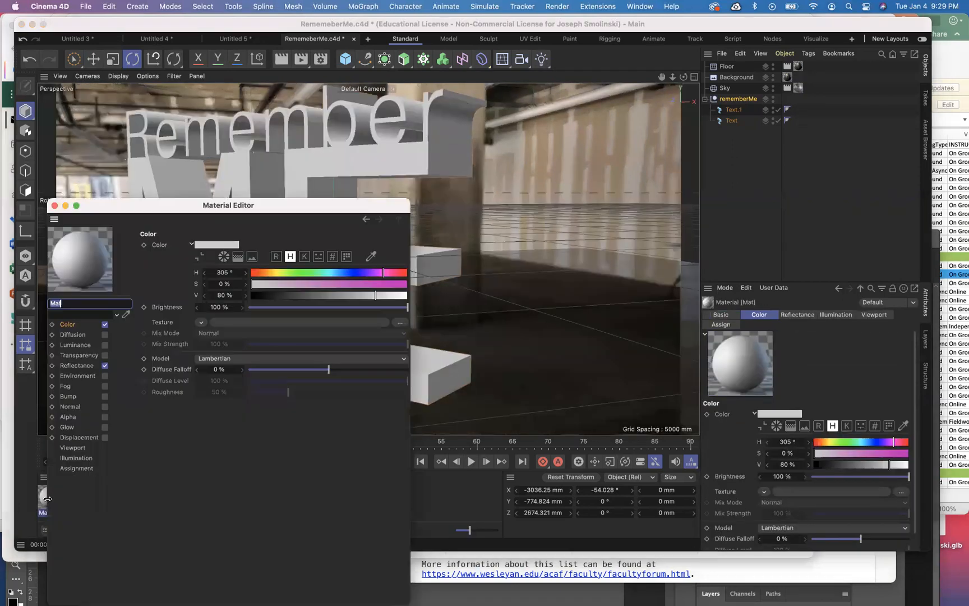
{"action": "left_click", "coordinate": [283, 286]}
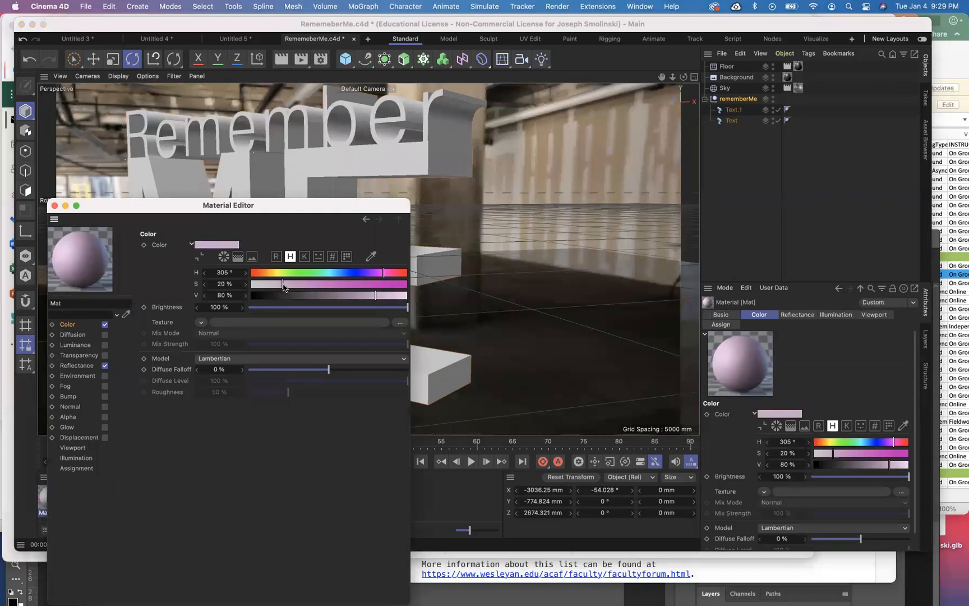
{"action": "left_click_drag", "start_coordinate": [388, 296], "coordinate": [409, 295]}
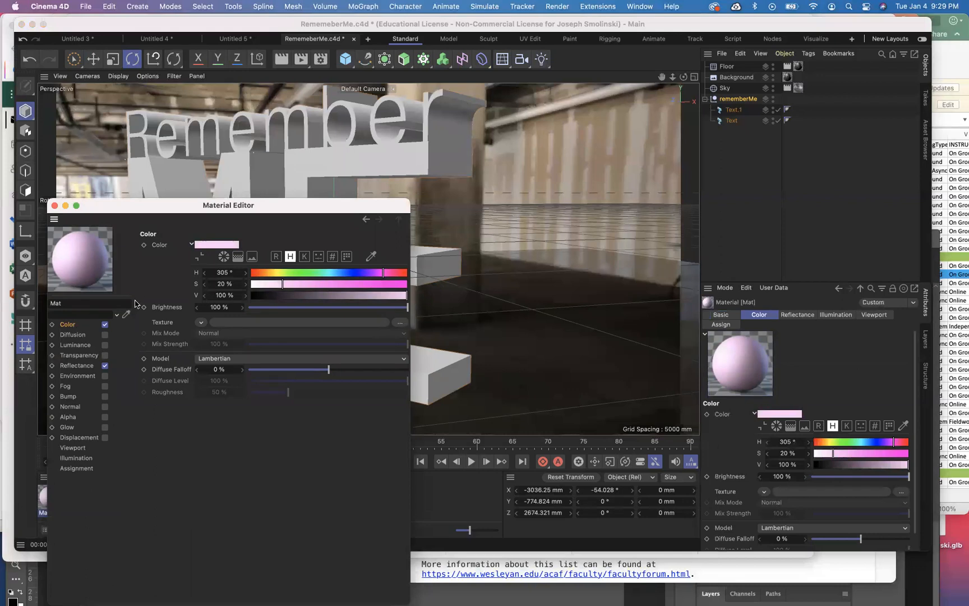
Add a GGX reflectance layer to the new material with 68% layer strength and 0% roughness
{"action": "left_click", "coordinate": [79, 366]}
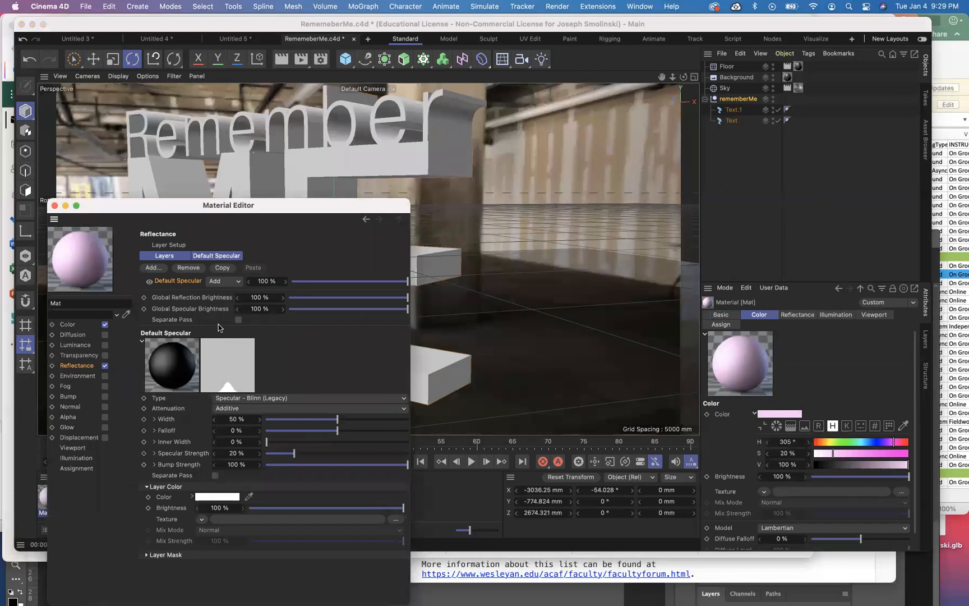
{"action": "left_click", "coordinate": [153, 268]}
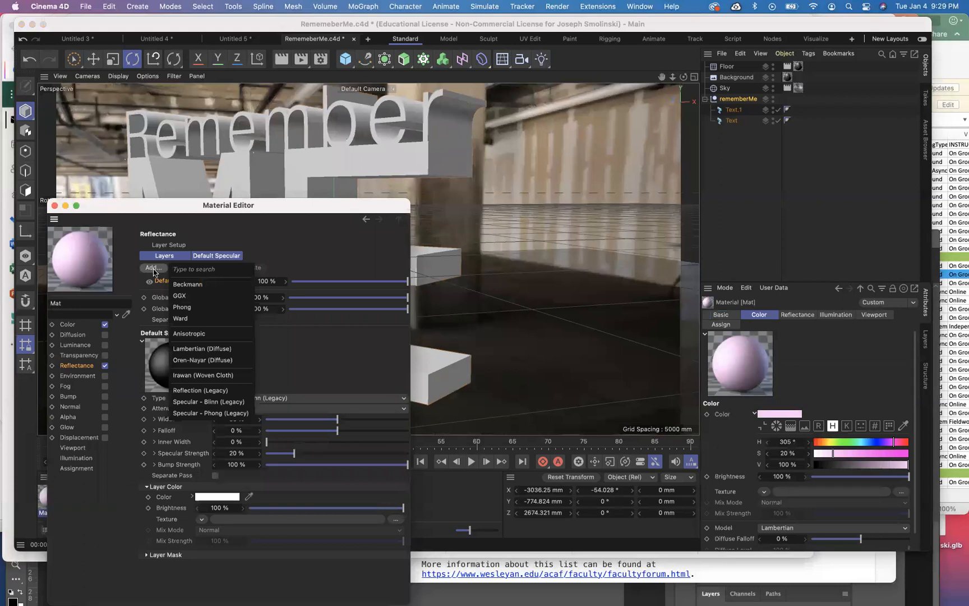
{"action": "left_click", "coordinate": [178, 296]}
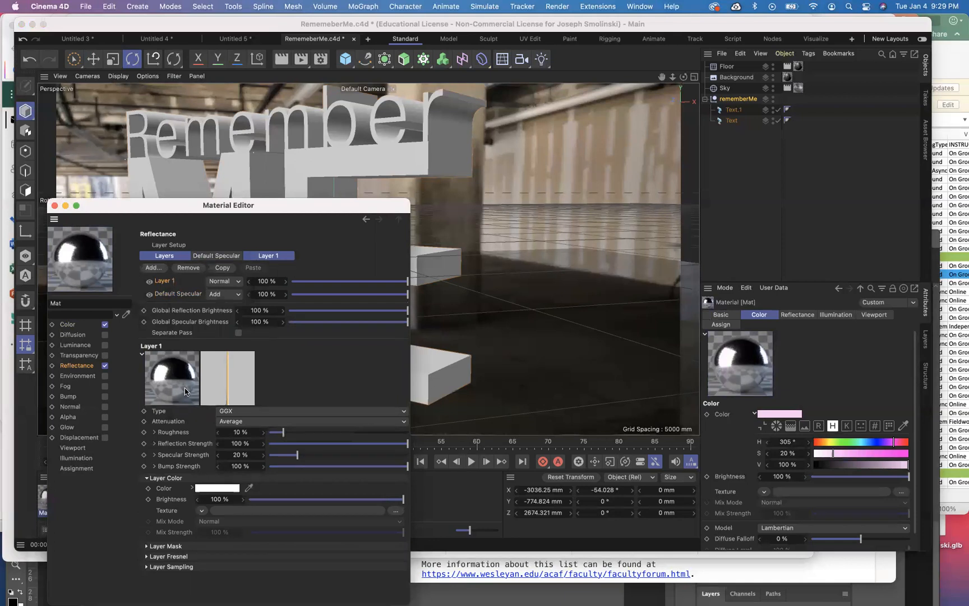
{"action": "left_click", "coordinate": [370, 282]}
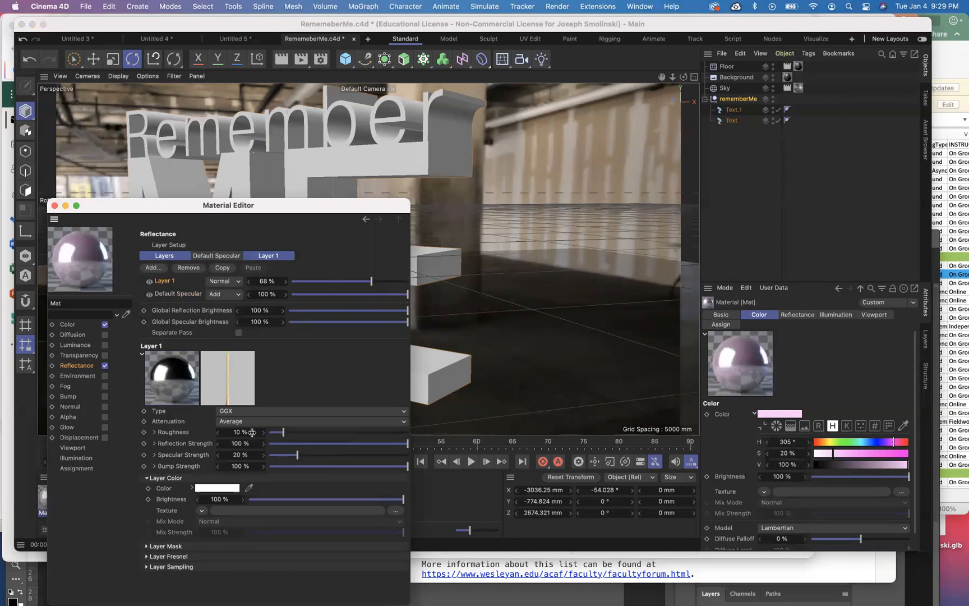
{"action": "left_click_drag", "start_coordinate": [283, 433], "coordinate": [269, 433]}
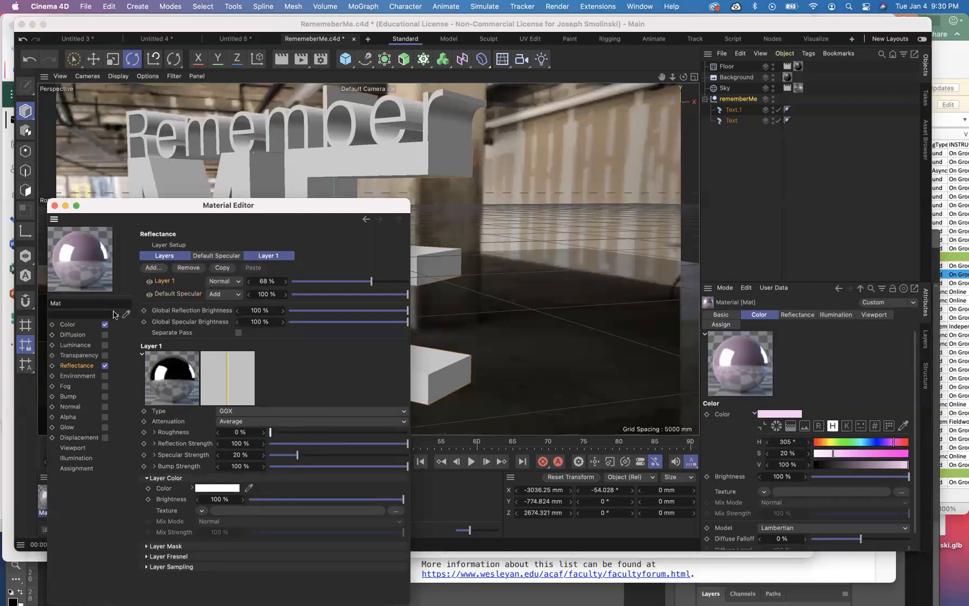
Tint the GGX layer salmon red (RGB 253, 118, 118) and apply the material to the ME text
{"action": "left_click", "coordinate": [218, 492]}
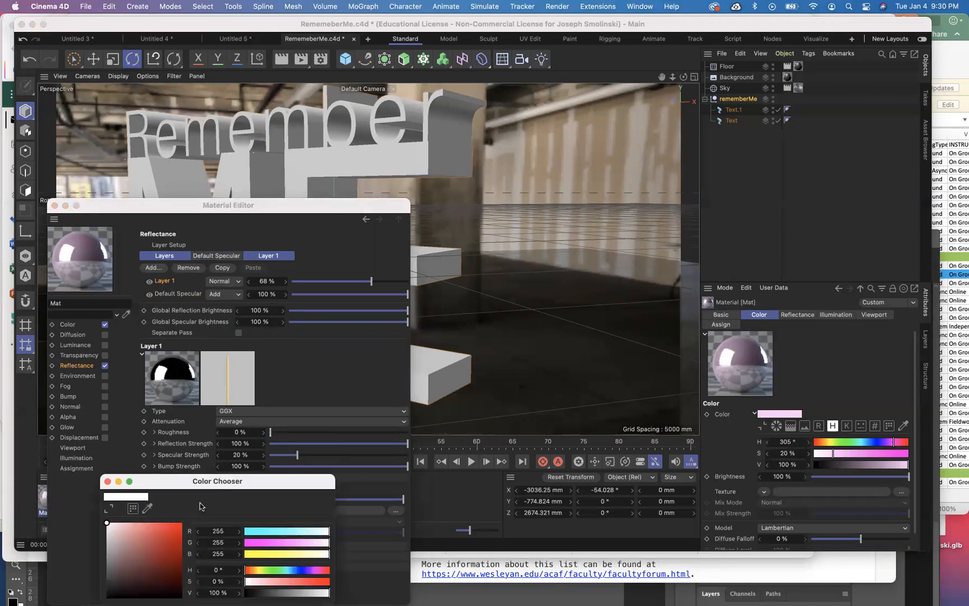
{"action": "left_click", "coordinate": [147, 523]}
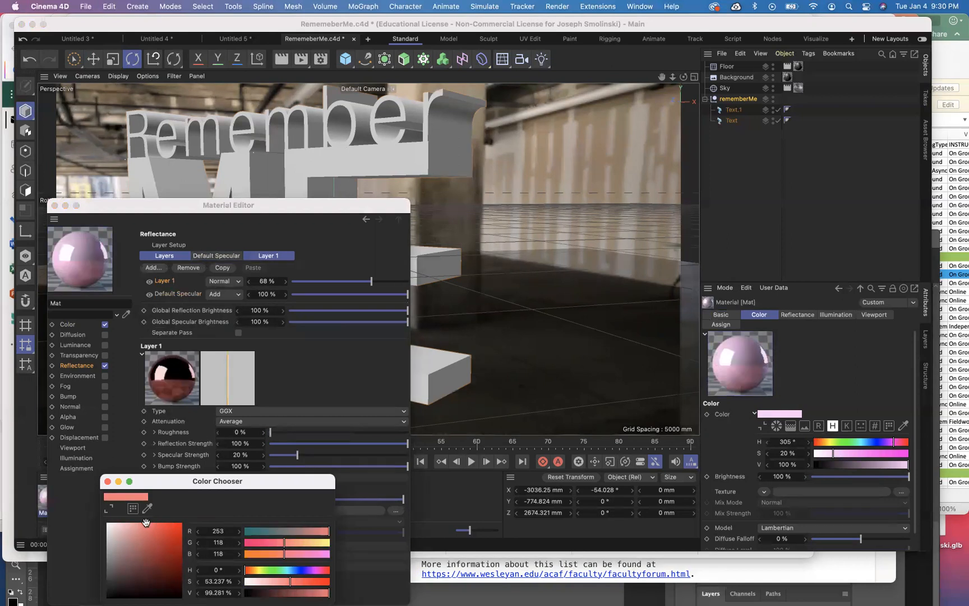
{"action": "left_click", "coordinate": [108, 482]}
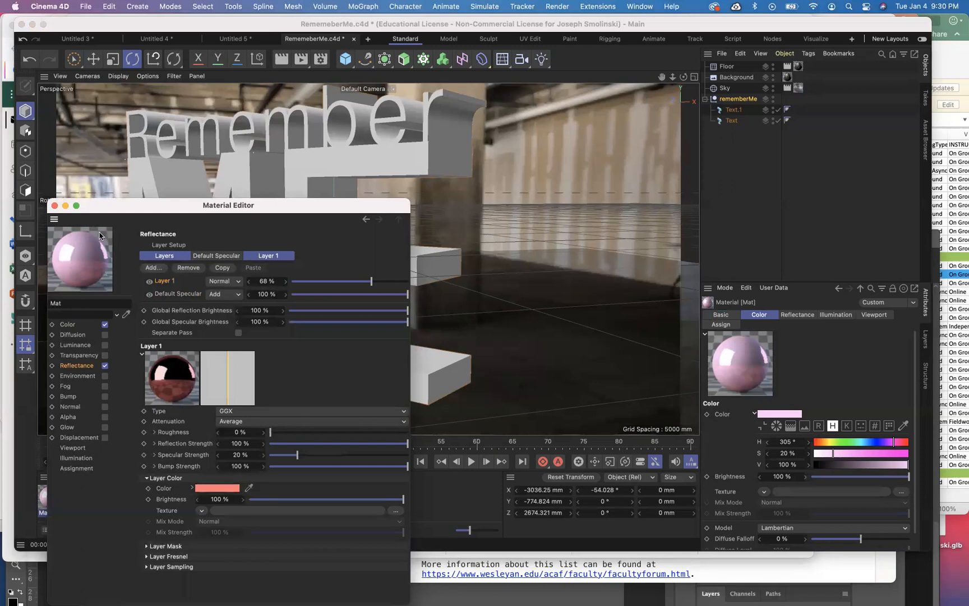
{"action": "left_click", "coordinate": [54, 206]}
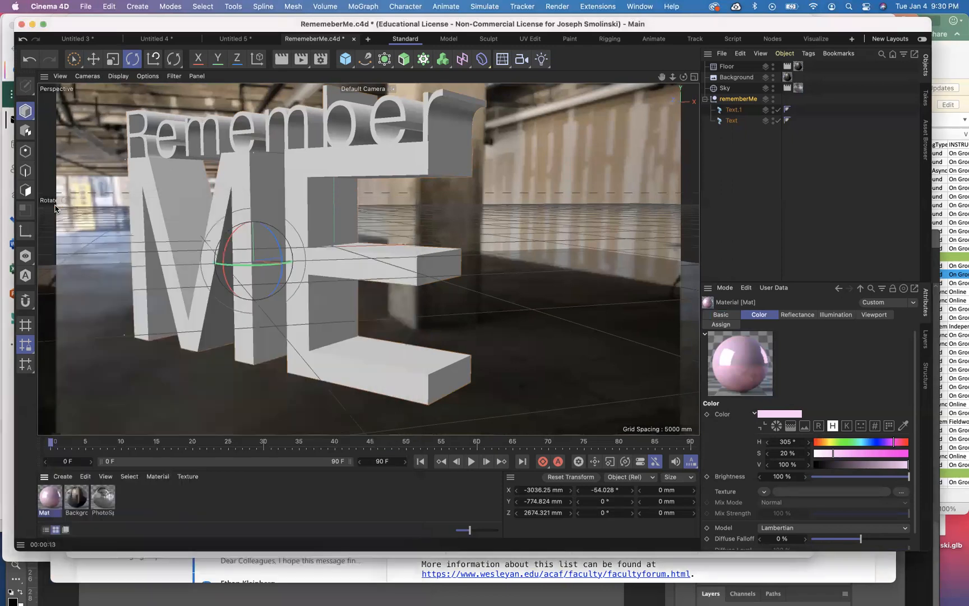
{"action": "left_click_drag", "start_coordinate": [45, 503], "coordinate": [167, 262]}
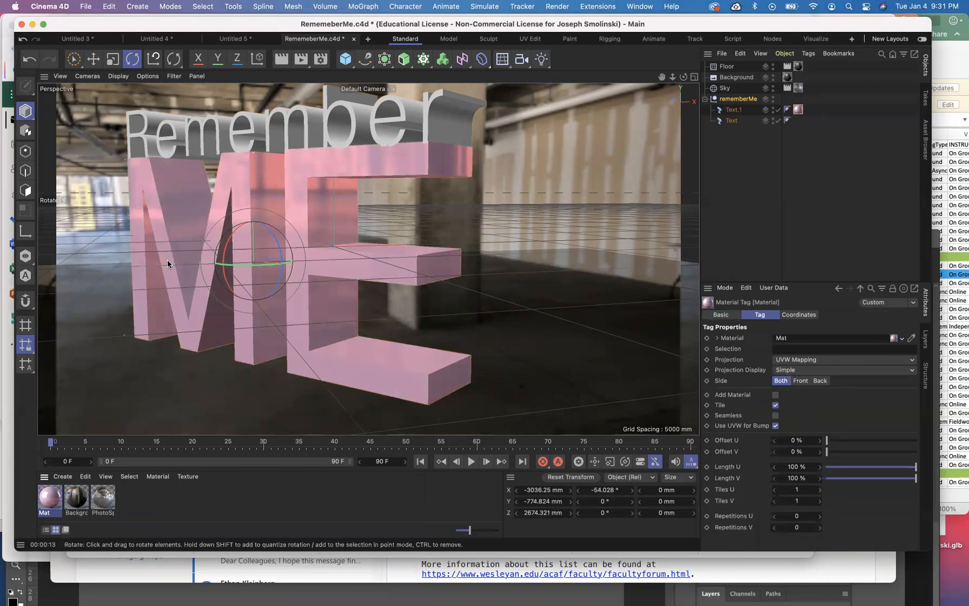
Create a second new default material and colour it violet with hue 262°, saturation 81% and value 100%
{"action": "left_click", "coordinate": [63, 476]}
{"action": "left_click", "coordinate": [77, 494]}
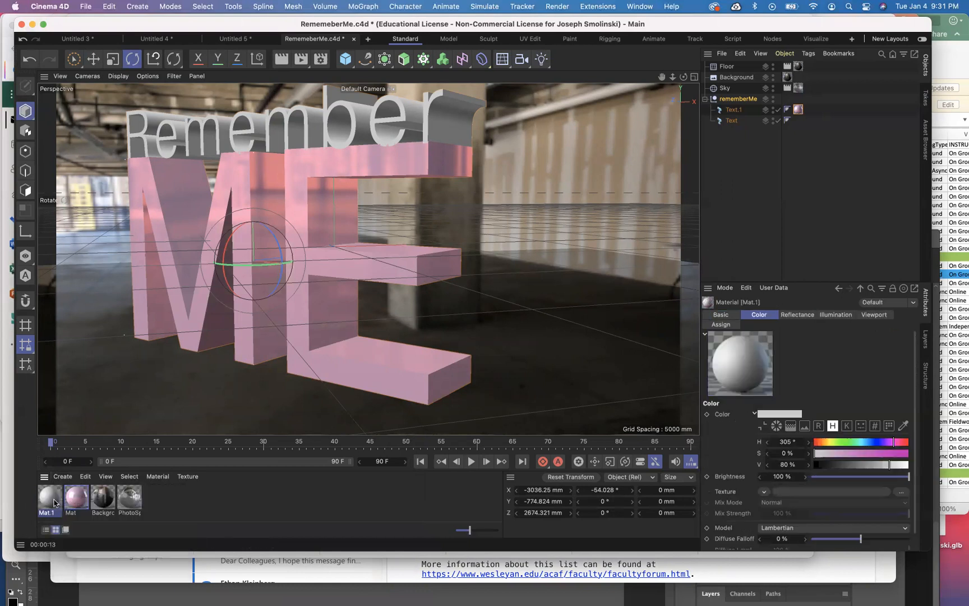
{"action": "double_click", "coordinate": [51, 503]}
{"action": "left_click", "coordinate": [71, 324]}
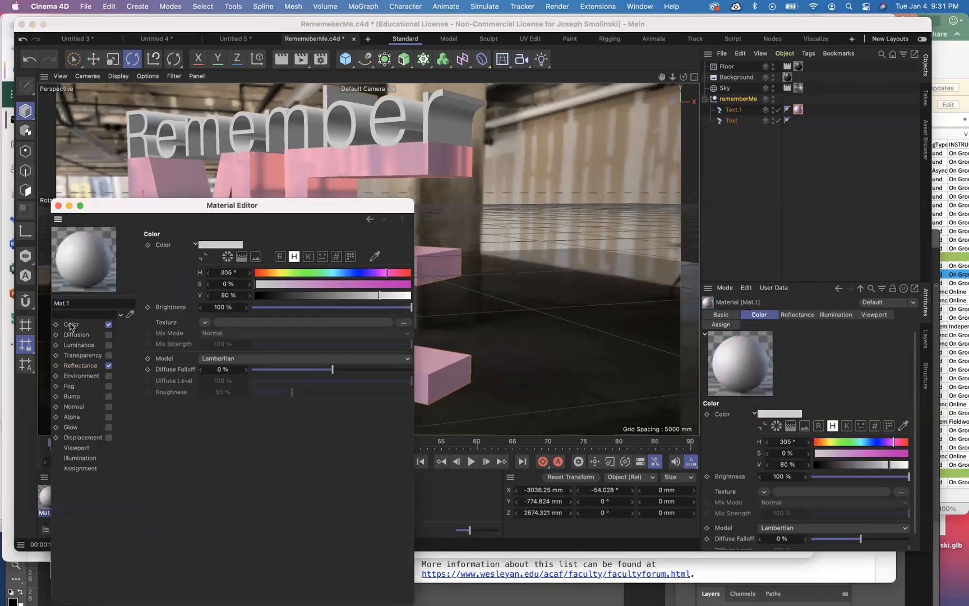
{"action": "left_click", "coordinate": [368, 272]}
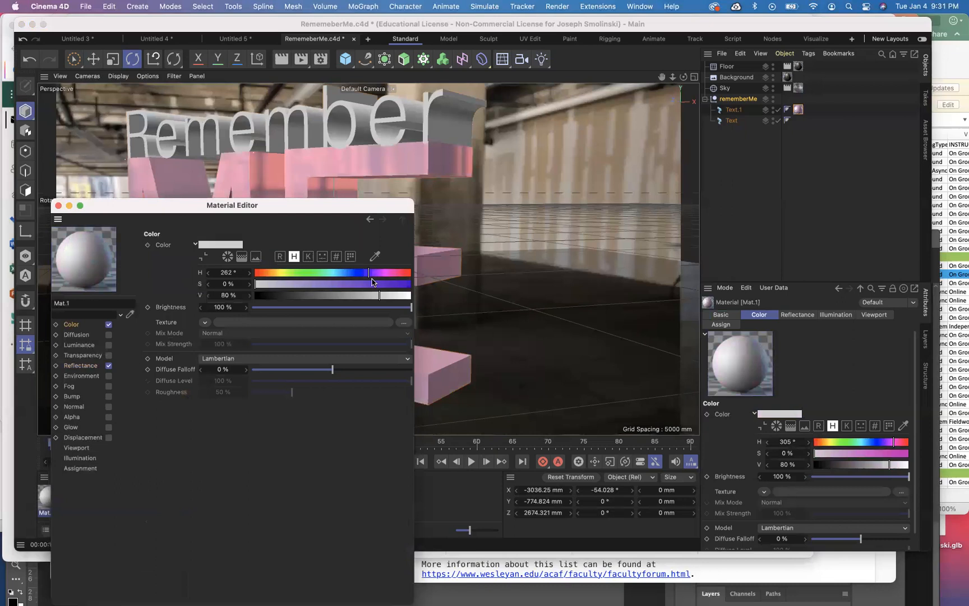
{"action": "left_click", "coordinate": [375, 283]}
{"action": "left_click_drag", "start_coordinate": [383, 285], "coordinate": [410, 294]}
{"action": "left_click", "coordinate": [381, 285]}
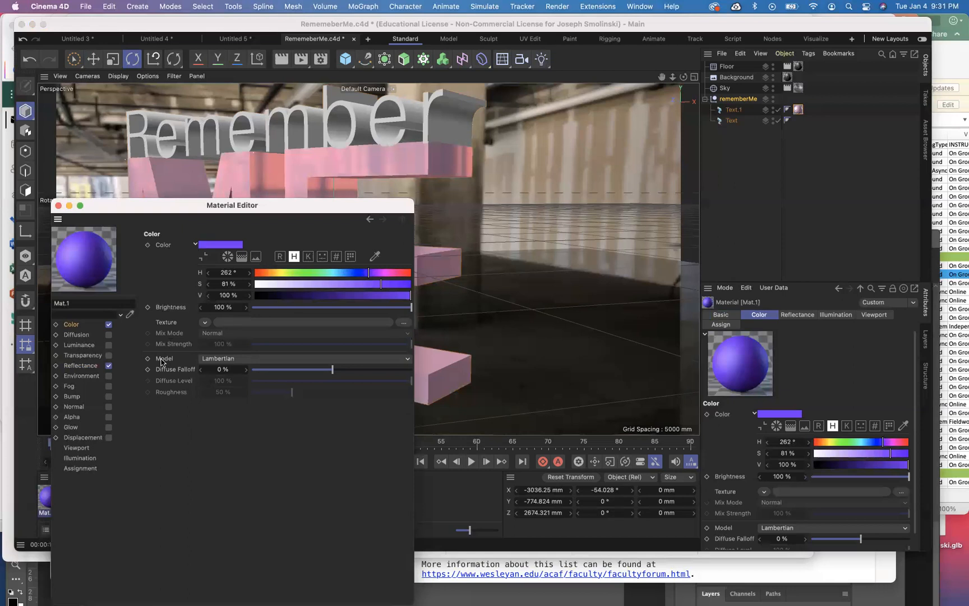
Enable transparency on the violet material with 63% brightness and the Sapphire refraction preset
{"action": "left_click", "coordinate": [109, 355]}
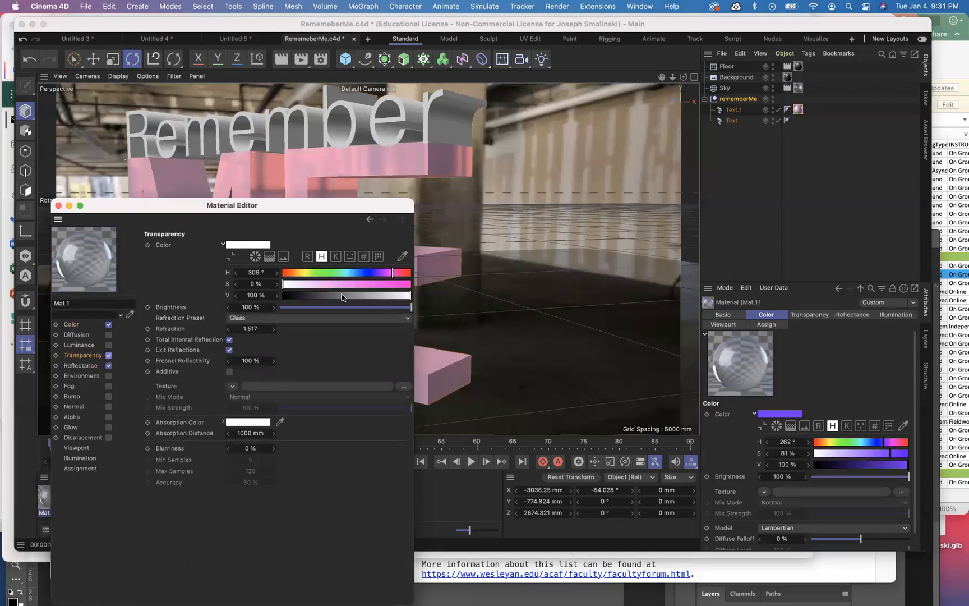
{"action": "left_click", "coordinate": [370, 307]}
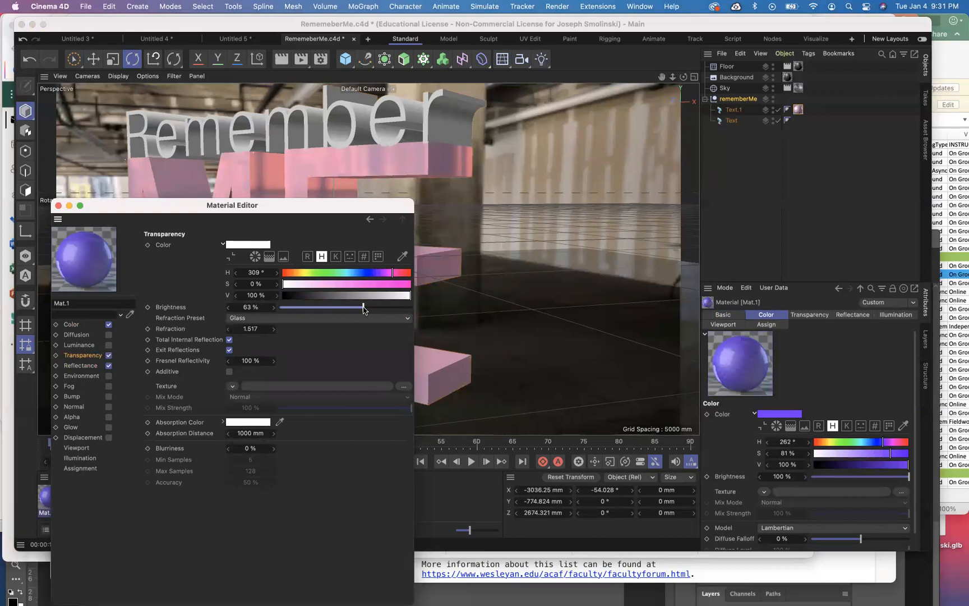
{"action": "left_click", "coordinate": [287, 323]}
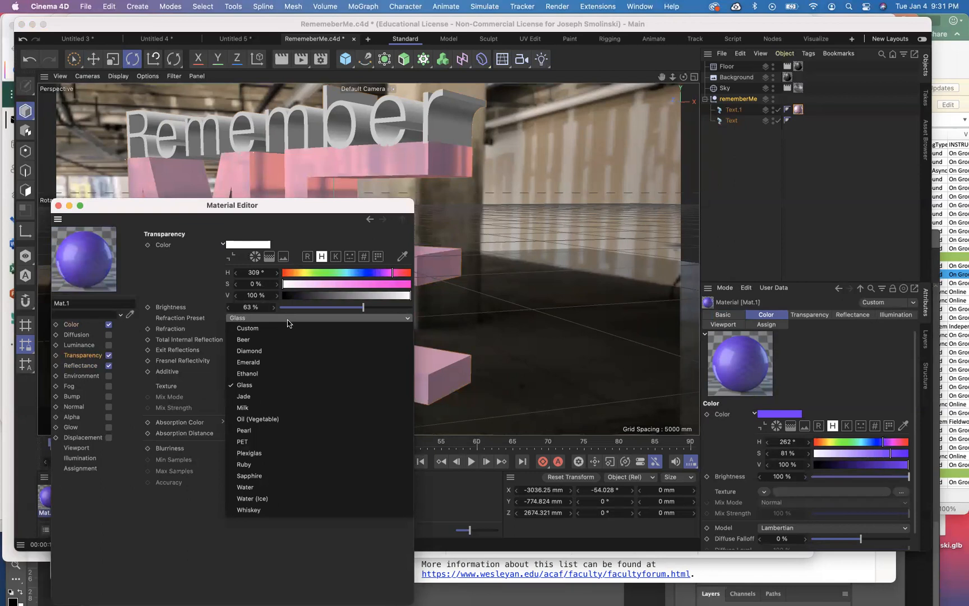
{"action": "left_click", "coordinate": [260, 475]}
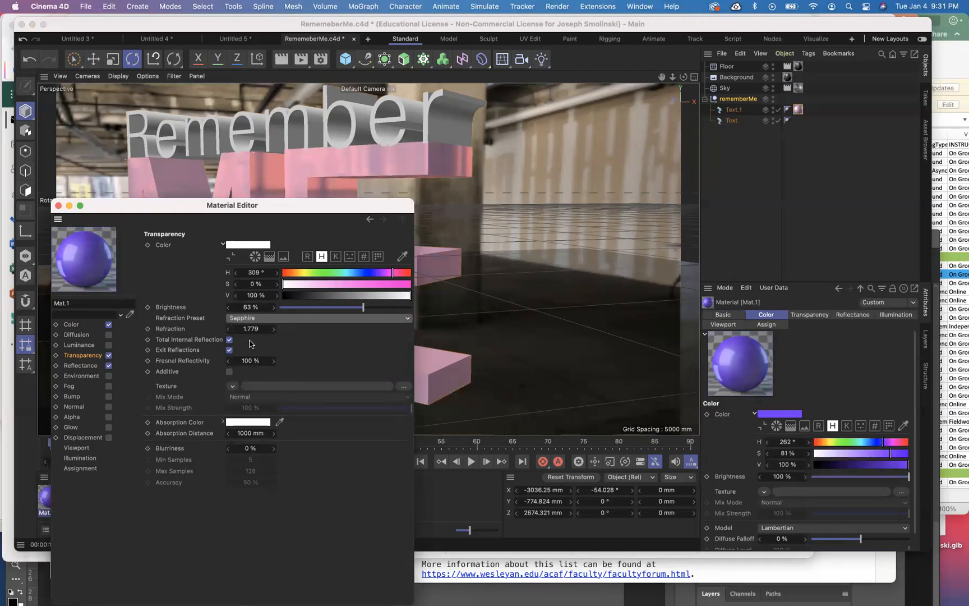
{"action": "left_click", "coordinate": [59, 206]}
Apply the violet transparent material to the Remember text and render the view
{"action": "left_click_drag", "start_coordinate": [48, 498], "coordinate": [147, 130]}
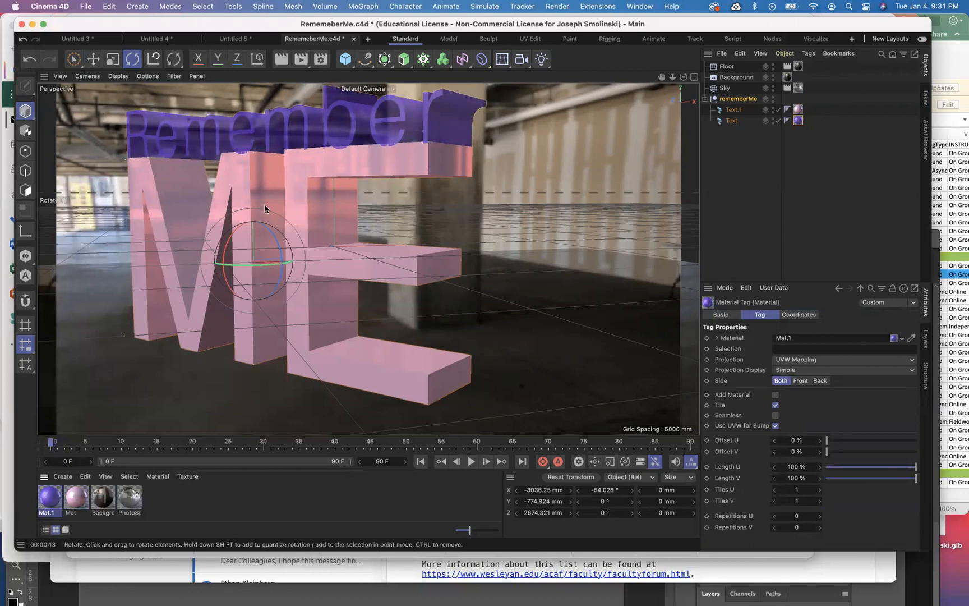
{"action": "left_click", "coordinate": [283, 60]}
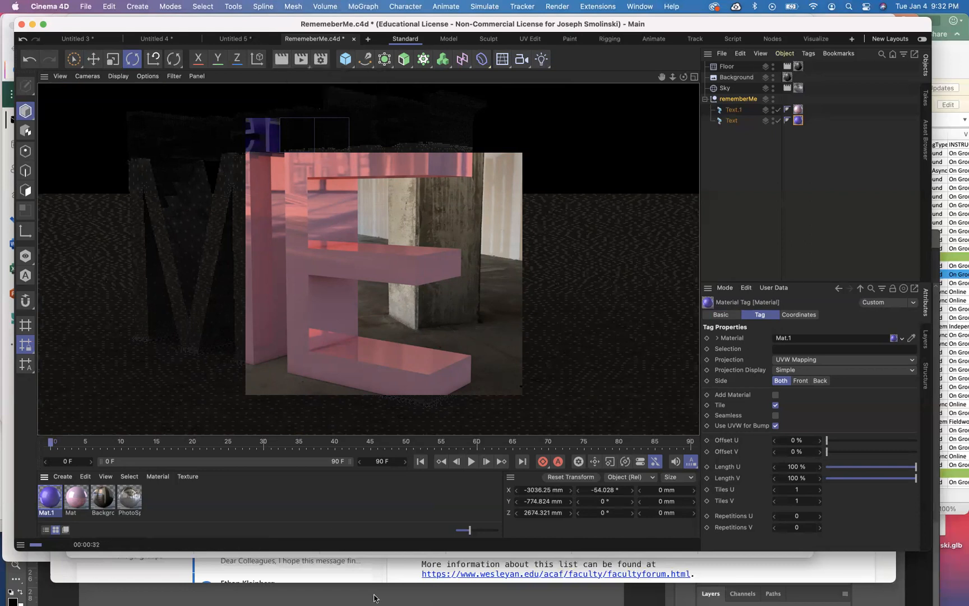
{"action": "mouse_move", "coordinate": [374, 598]}
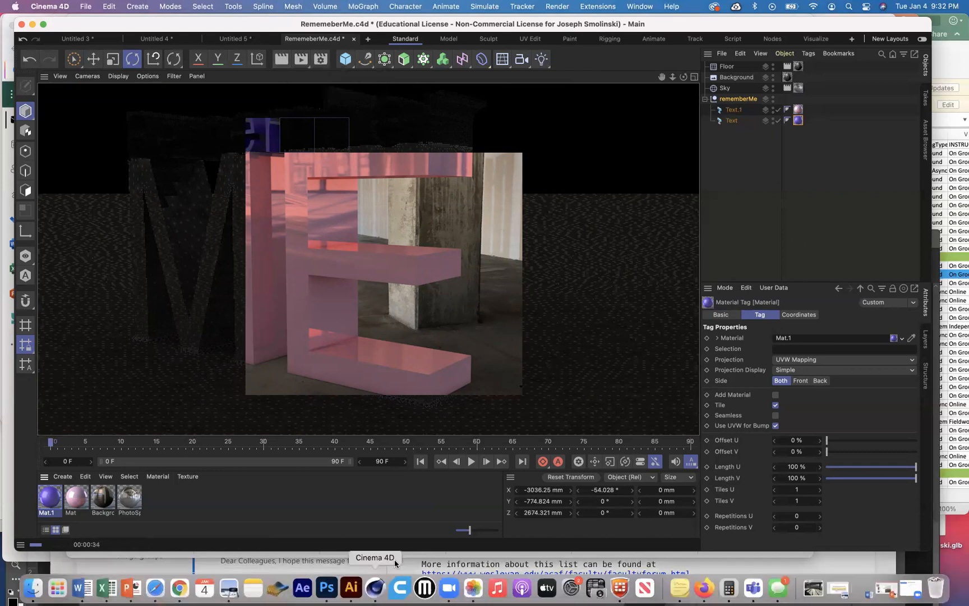